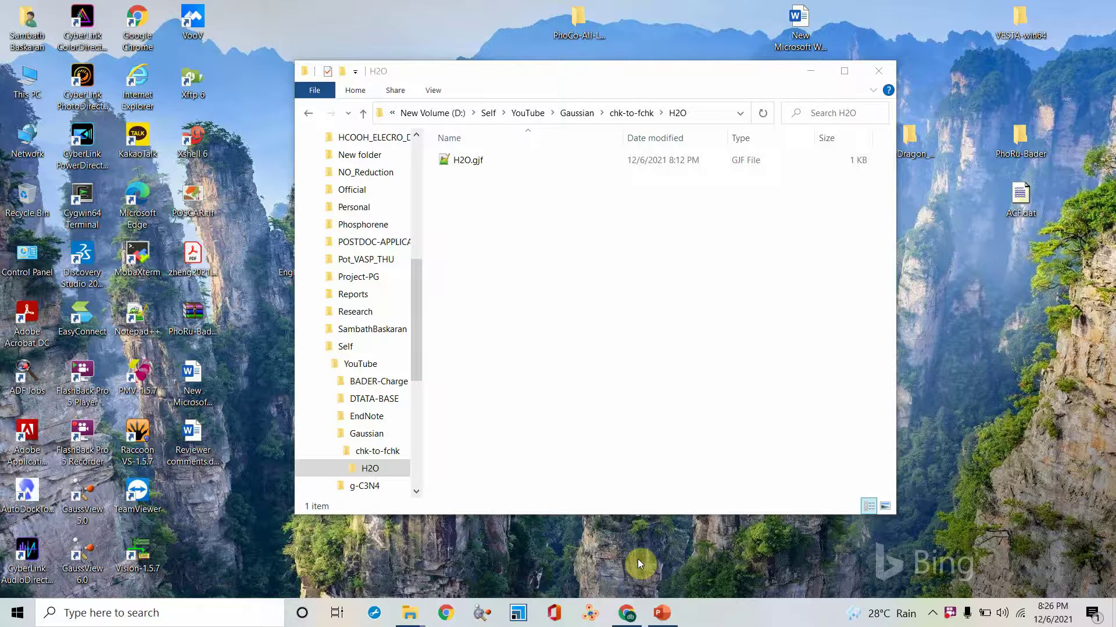
- Select H2O.gjf in the H2O folder, then launch Gaussian 09W from Start search
{"action": "left_click", "coordinate": [653, 402]}
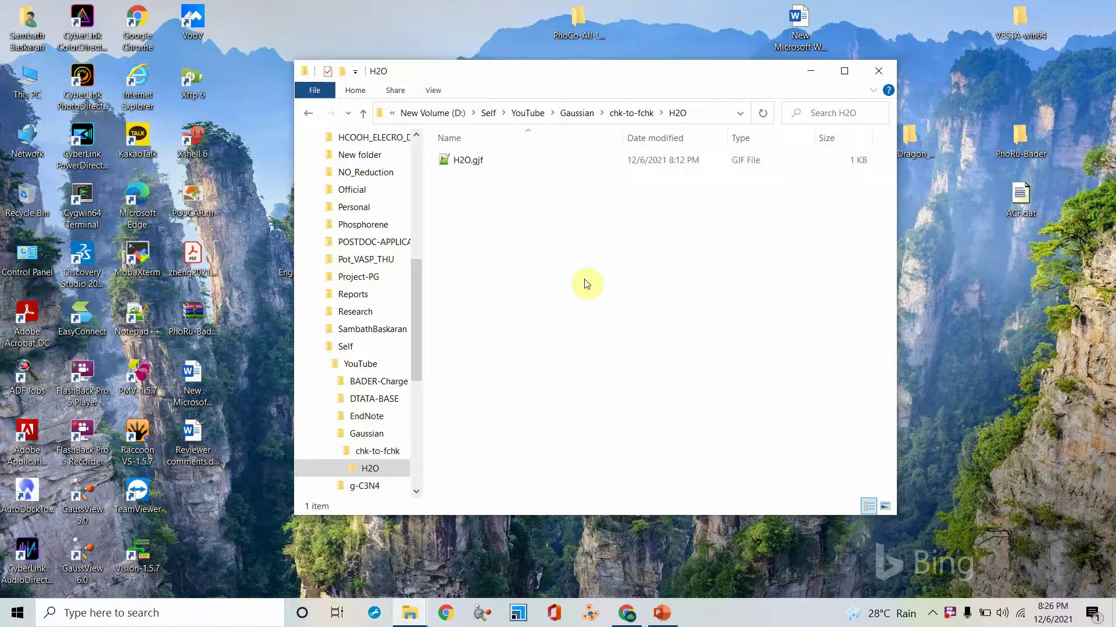
{"action": "left_click", "coordinate": [448, 161]}
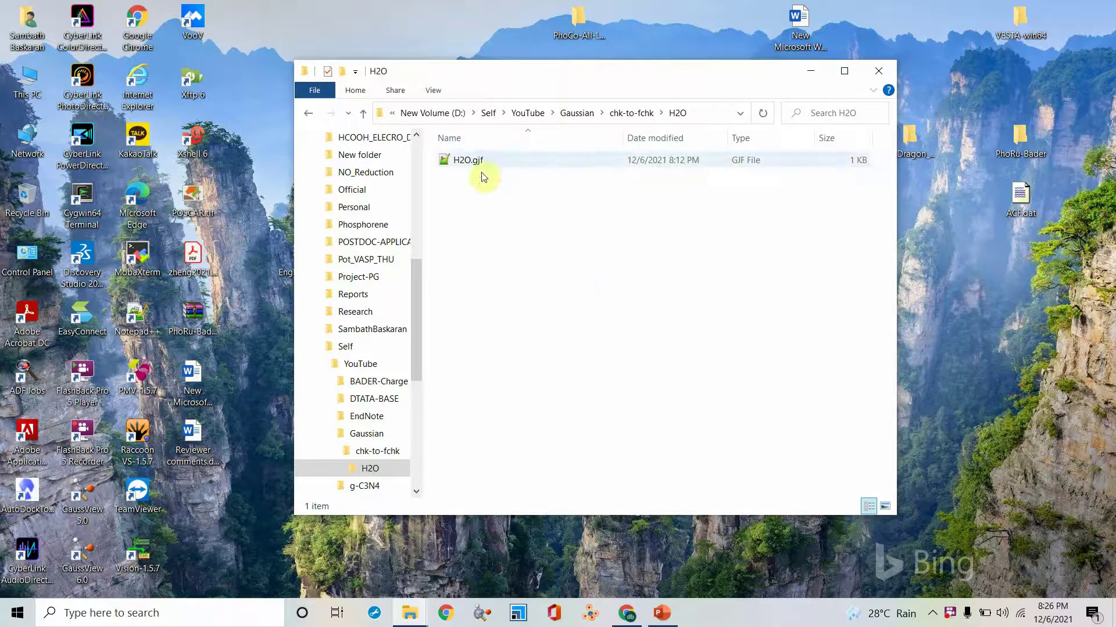
{"action": "mouse_move", "coordinate": [467, 160]}
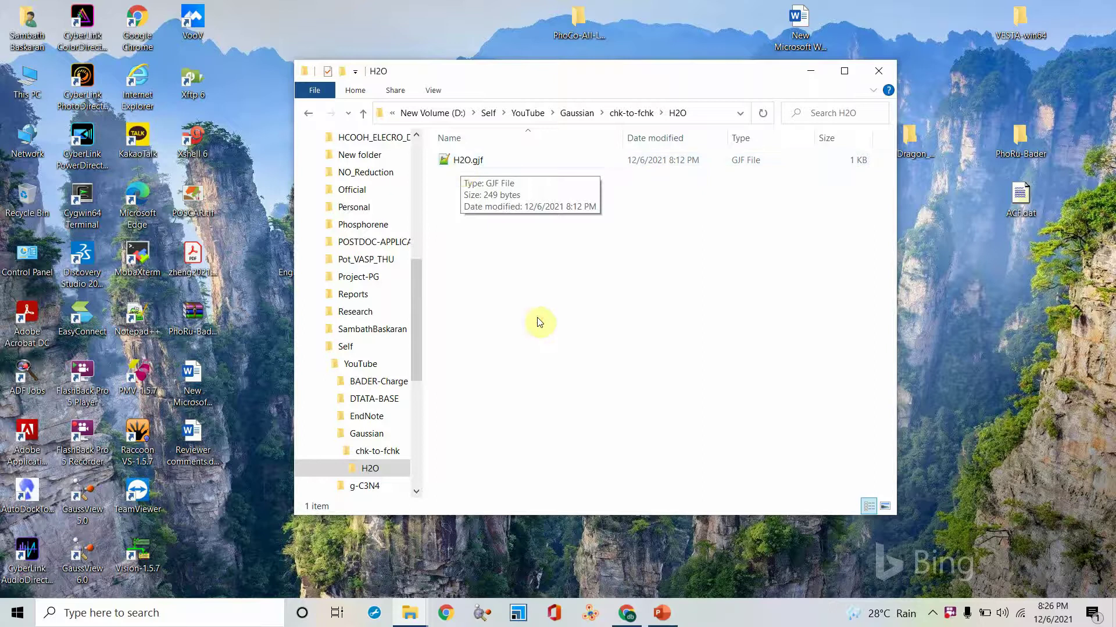
{"action": "left_click", "coordinate": [114, 613]}
{"action": "type", "text": "ga"}
{"action": "left_click", "coordinate": [109, 227]}
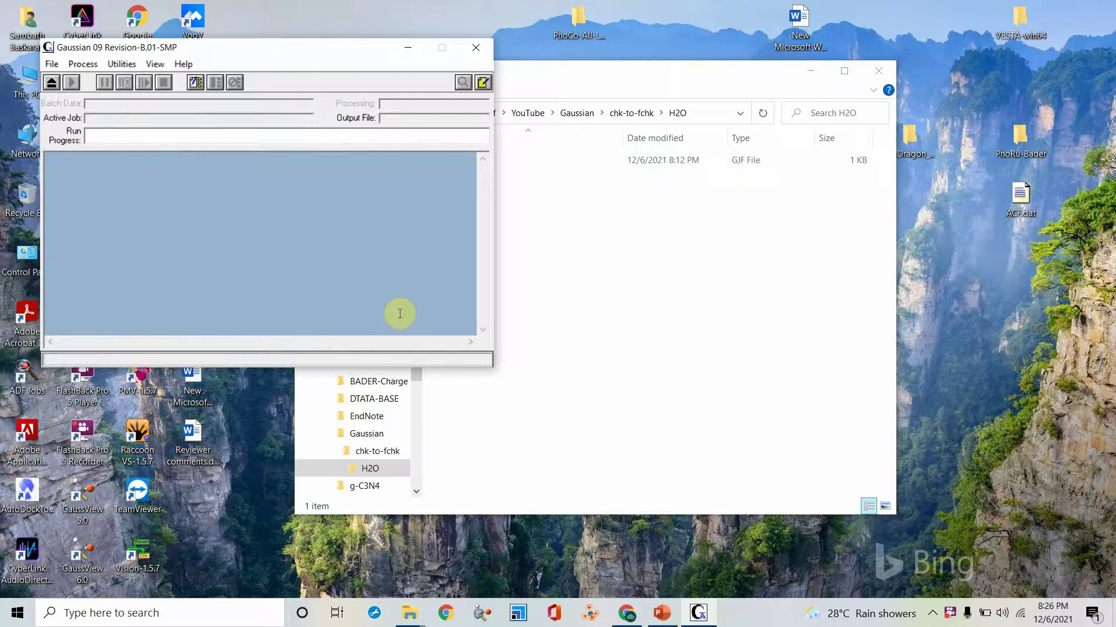
- Open H2O.gjf from D:\Self\YouTube\Gaussian\chk-to-fchk\H2O in the job editor
{"action": "left_click", "coordinate": [51, 67]}
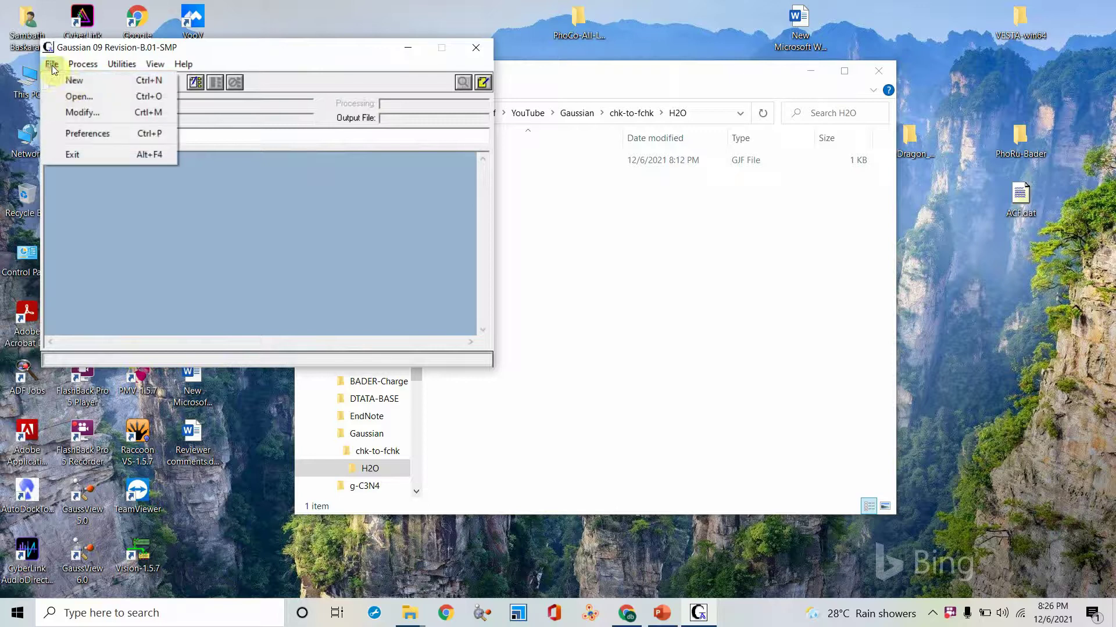
{"action": "left_click", "coordinate": [71, 100]}
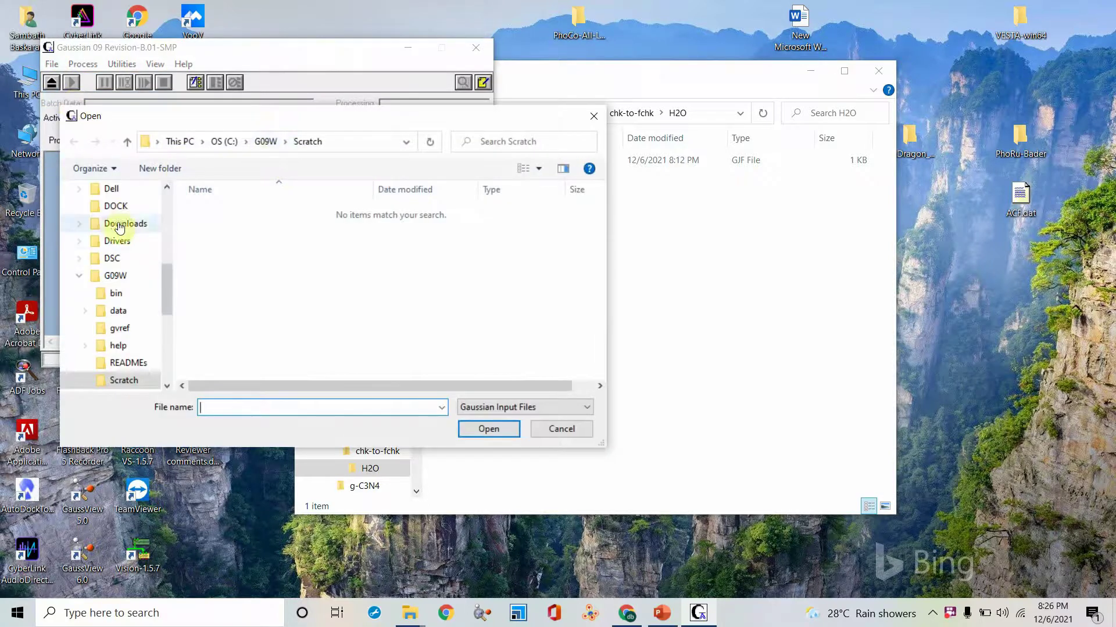
{"action": "scroll", "coordinate": [120, 224], "scroll_direction": "down", "scroll_amount": 2}
{"action": "scroll", "coordinate": [119, 253], "scroll_direction": "down", "scroll_amount": 3}
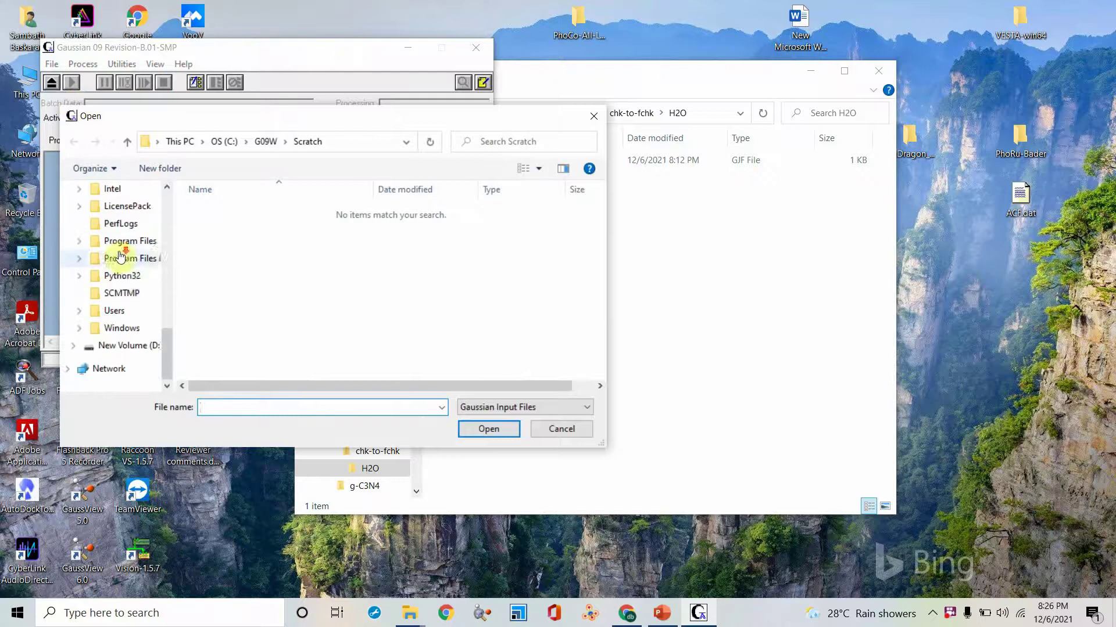
{"action": "left_click", "coordinate": [131, 345]}
{"action": "scroll", "coordinate": [204, 316], "scroll_direction": "down", "scroll_amount": 4}
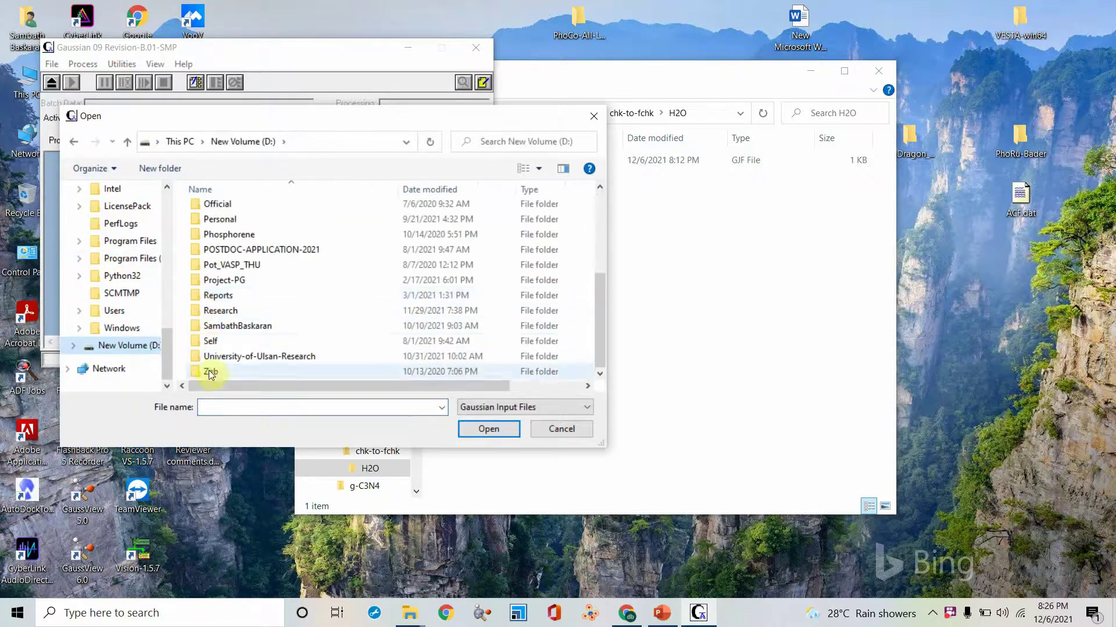
{"action": "double_click", "coordinate": [210, 341]}
{"action": "double_click", "coordinate": [223, 249]}
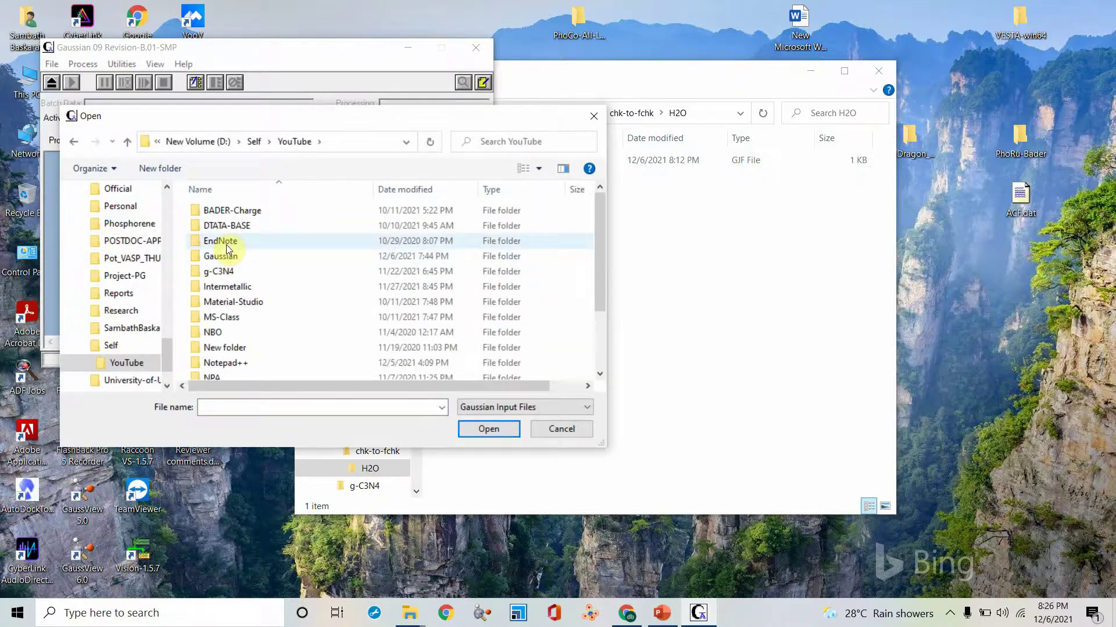
{"action": "scroll", "coordinate": [226, 245], "scroll_direction": "down", "scroll_amount": 2}
{"action": "scroll", "coordinate": [233, 248], "scroll_direction": "up", "scroll_amount": 1}
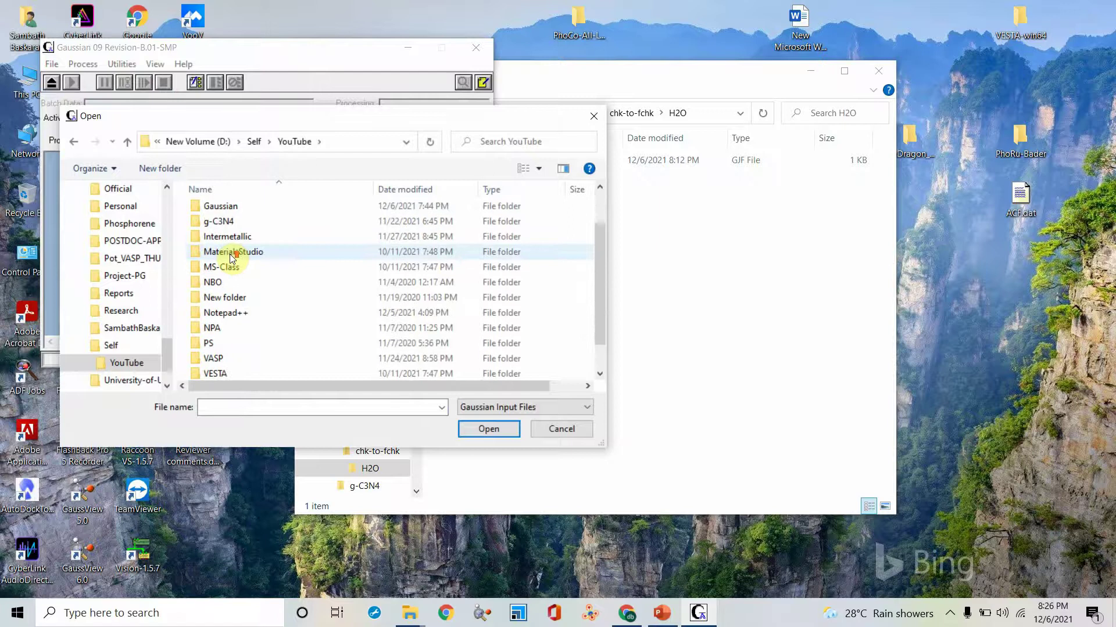
{"action": "double_click", "coordinate": [220, 207]}
{"action": "double_click", "coordinate": [223, 209]}
{"action": "left_click", "coordinate": [223, 208]}
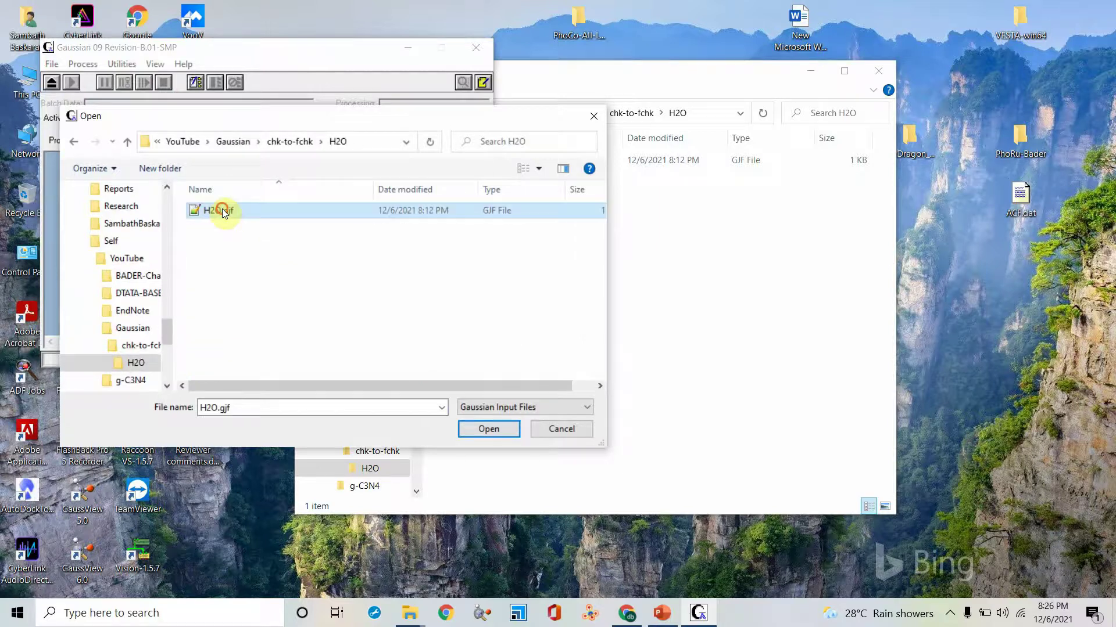
{"action": "left_click", "coordinate": [480, 428]}
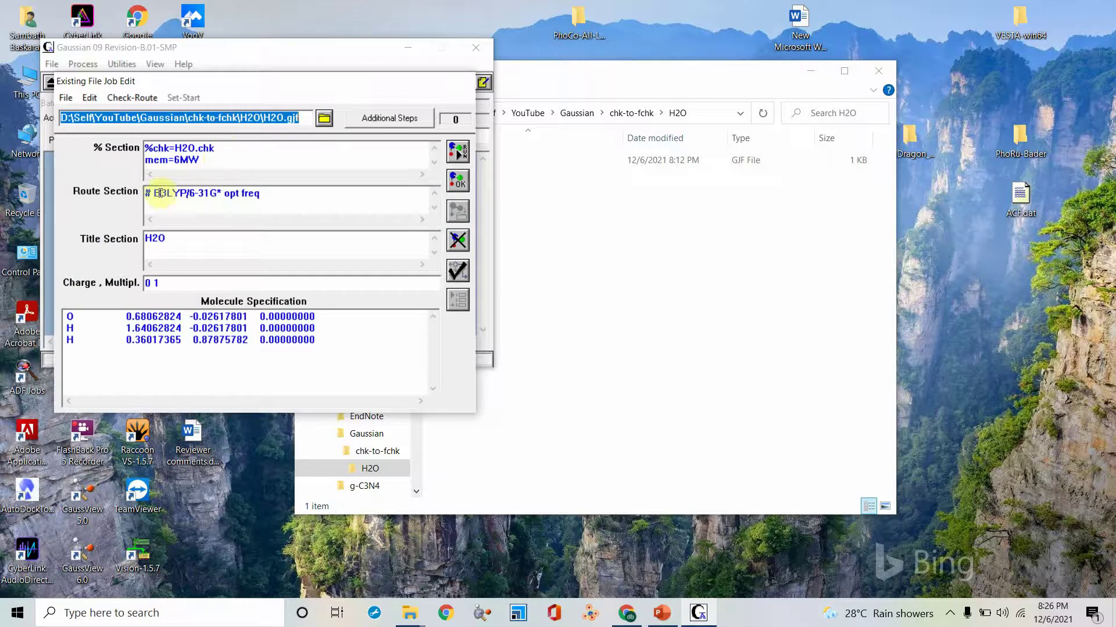
{"action": "left_click_drag", "start_coordinate": [152, 194], "coordinate": [168, 193]}
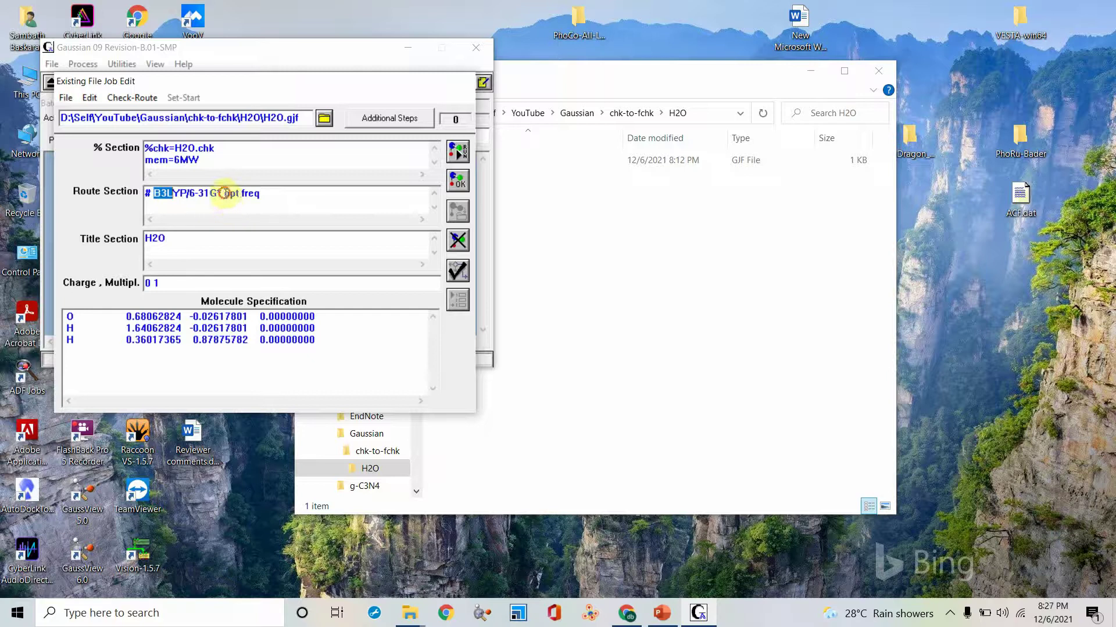
{"action": "left_click_drag", "start_coordinate": [225, 194], "coordinate": [260, 193]}
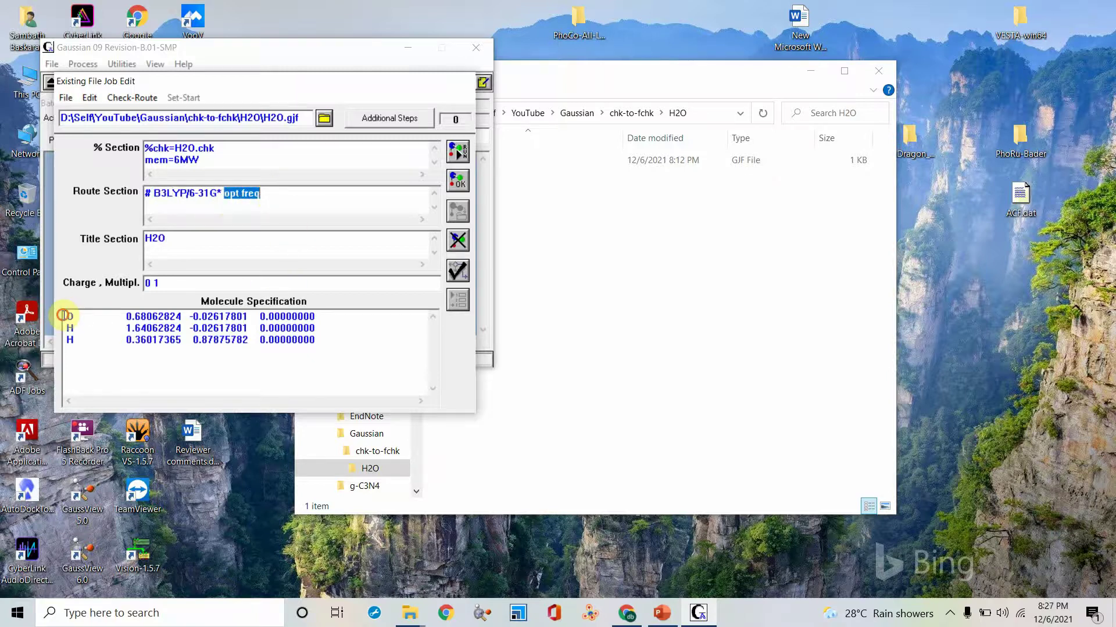
{"action": "left_click_drag", "start_coordinate": [64, 316], "coordinate": [326, 347]}
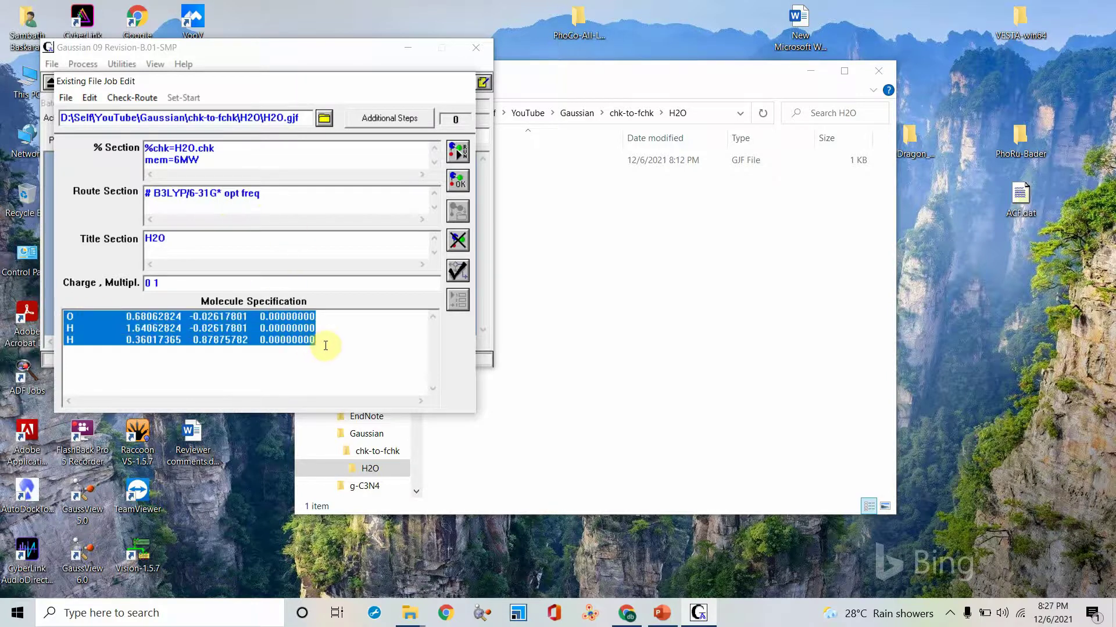
{"action": "left_click", "coordinate": [150, 283]}
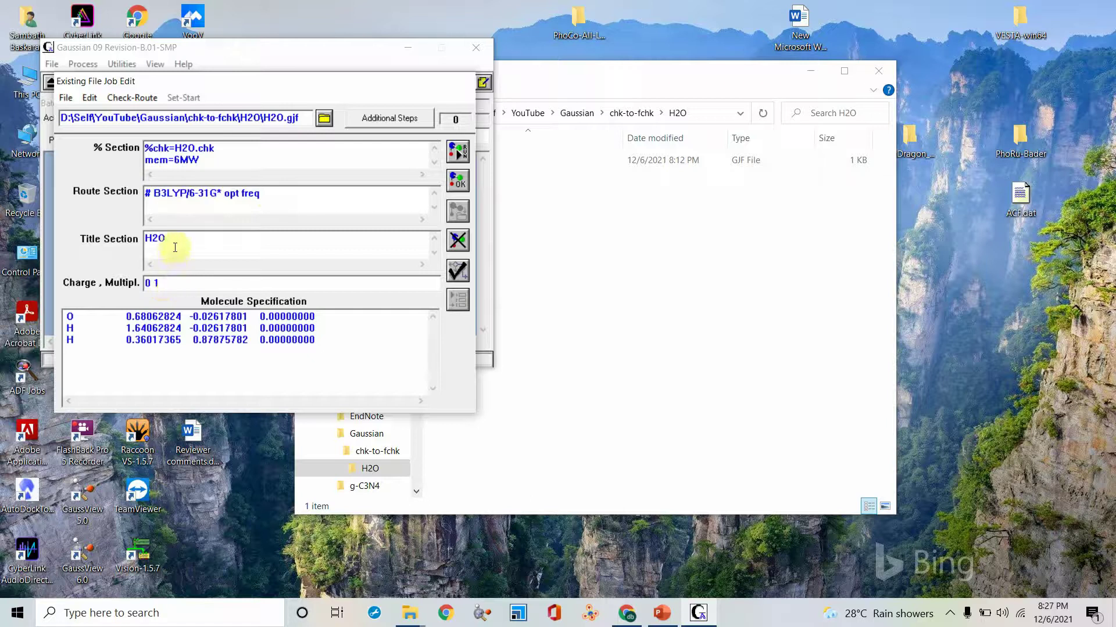
{"action": "left_click_drag", "start_coordinate": [175, 248], "coordinate": [141, 237]}
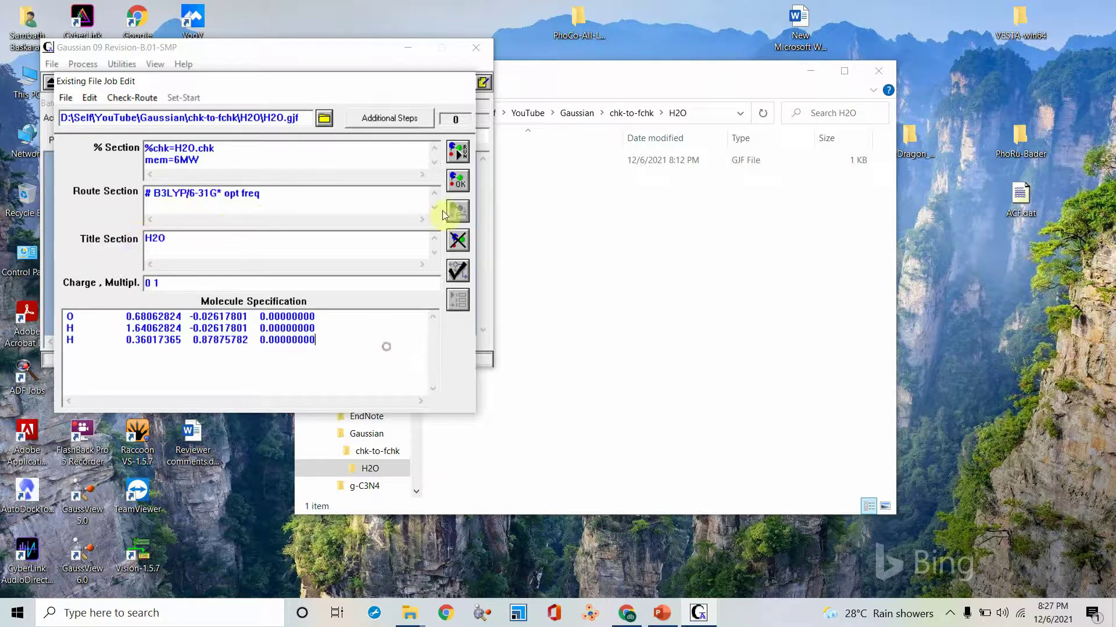
- Save the job over the existing H2O.gjf, confirming the overwrite
{"action": "left_click", "coordinate": [66, 98]}
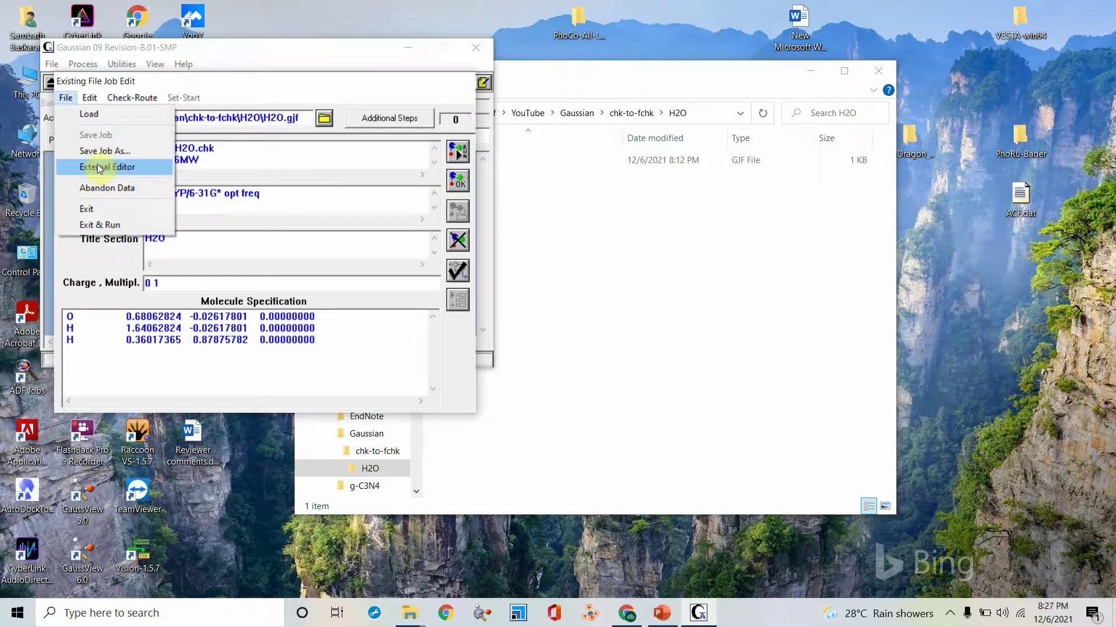
{"action": "left_click", "coordinate": [99, 153]}
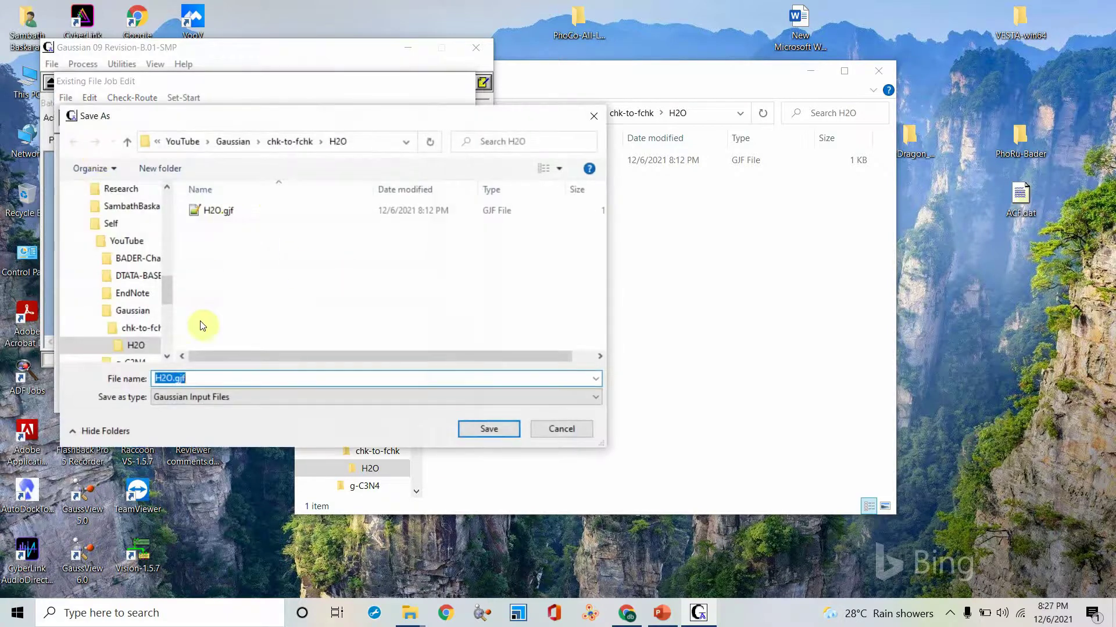
{"action": "left_click", "coordinate": [476, 426]}
{"action": "left_click", "coordinate": [588, 366]}
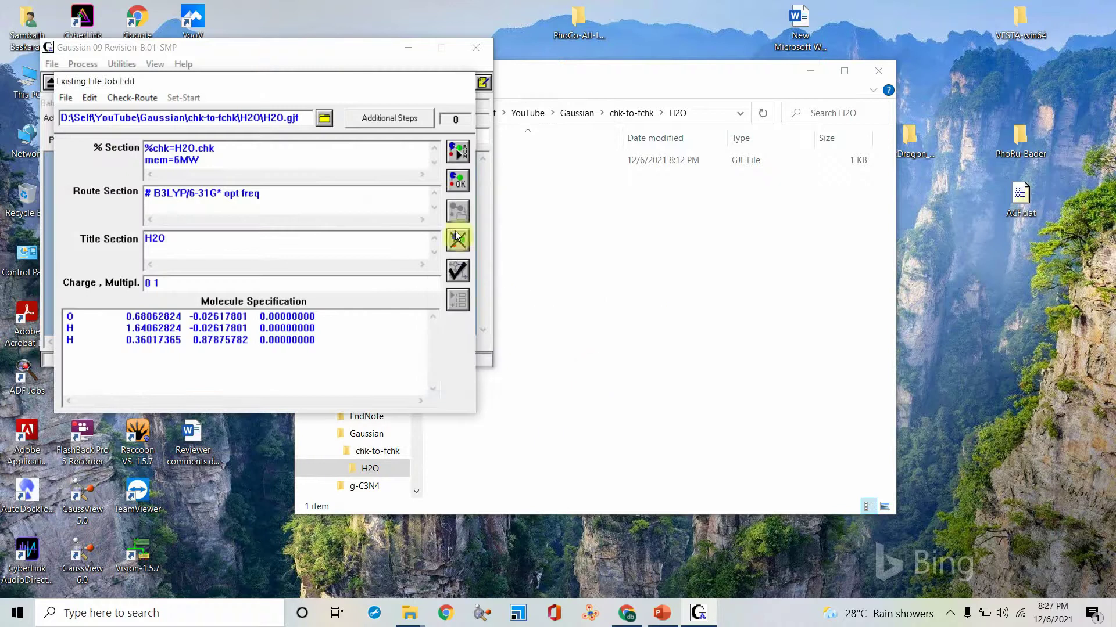
- Run the job, saving the output as H2O.out in the chk-to-fchk\H2O folder
{"action": "left_click", "coordinate": [459, 153]}
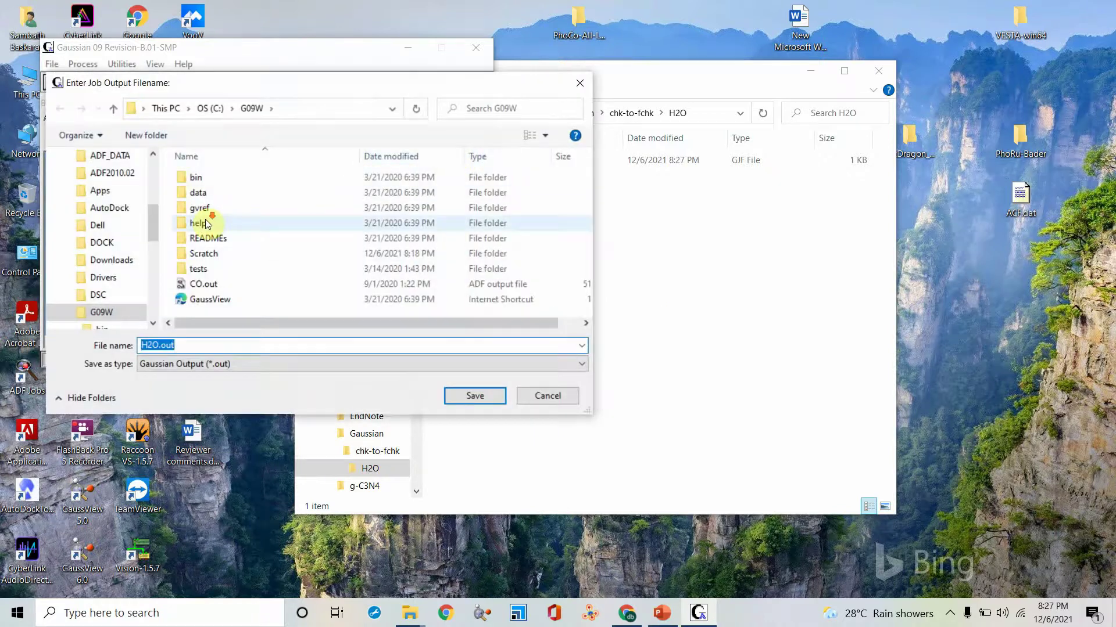
{"action": "scroll", "coordinate": [123, 247], "scroll_direction": "down", "scroll_amount": 2}
{"action": "scroll", "coordinate": [115, 246], "scroll_direction": "down", "scroll_amount": 5}
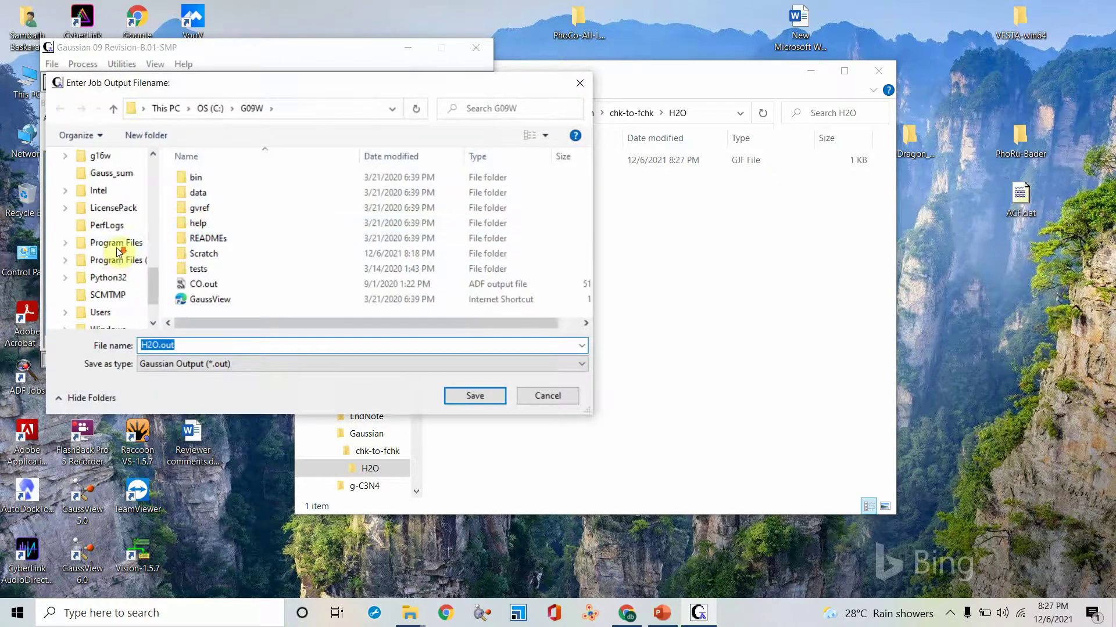
{"action": "scroll", "coordinate": [118, 252], "scroll_direction": "down", "scroll_amount": 2}
{"action": "left_click", "coordinate": [112, 279]}
{"action": "scroll", "coordinate": [242, 232], "scroll_direction": "down", "scroll_amount": 5}
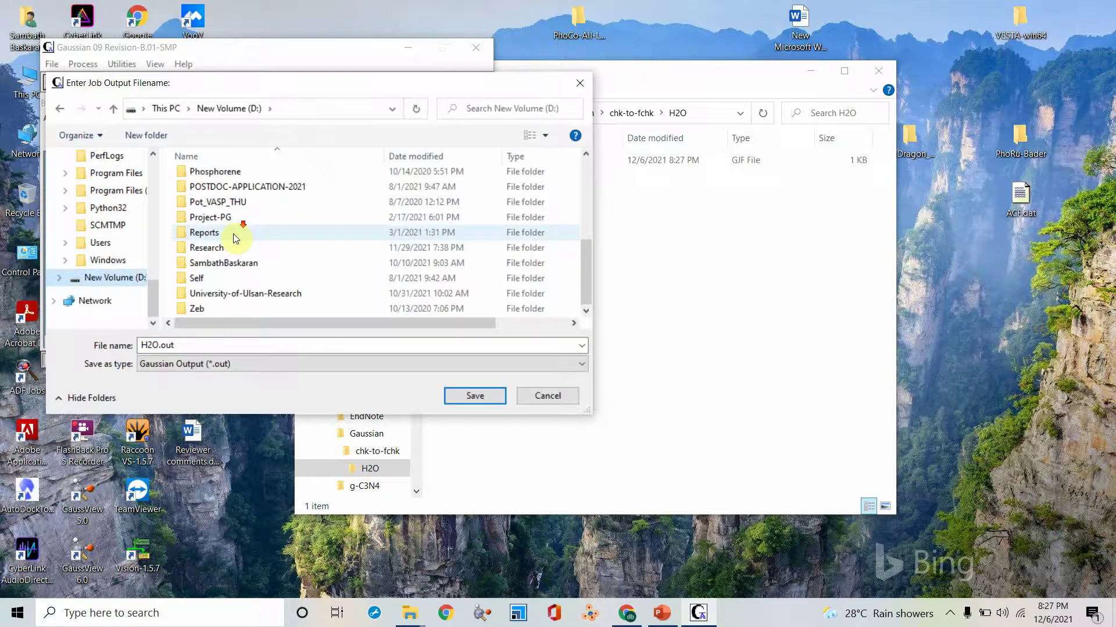
{"action": "double_click", "coordinate": [194, 279]}
{"action": "double_click", "coordinate": [213, 231]}
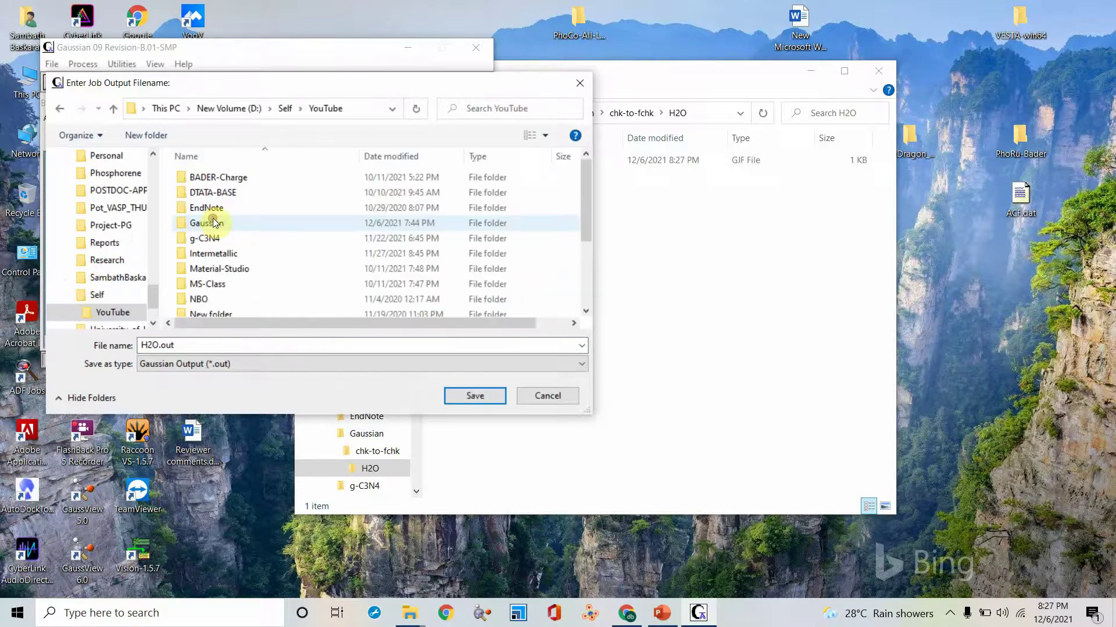
{"action": "scroll", "coordinate": [215, 259], "scroll_direction": "down", "scroll_amount": 2}
{"action": "scroll", "coordinate": [212, 267], "scroll_direction": "up", "scroll_amount": 2}
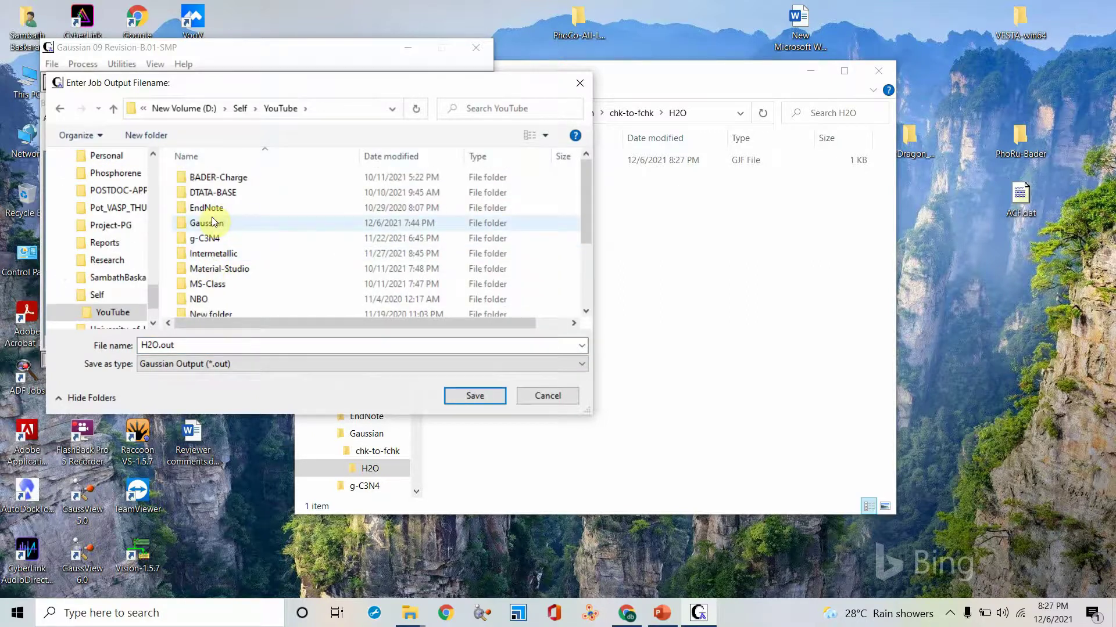
{"action": "double_click", "coordinate": [214, 223]}
{"action": "double_click", "coordinate": [217, 179]}
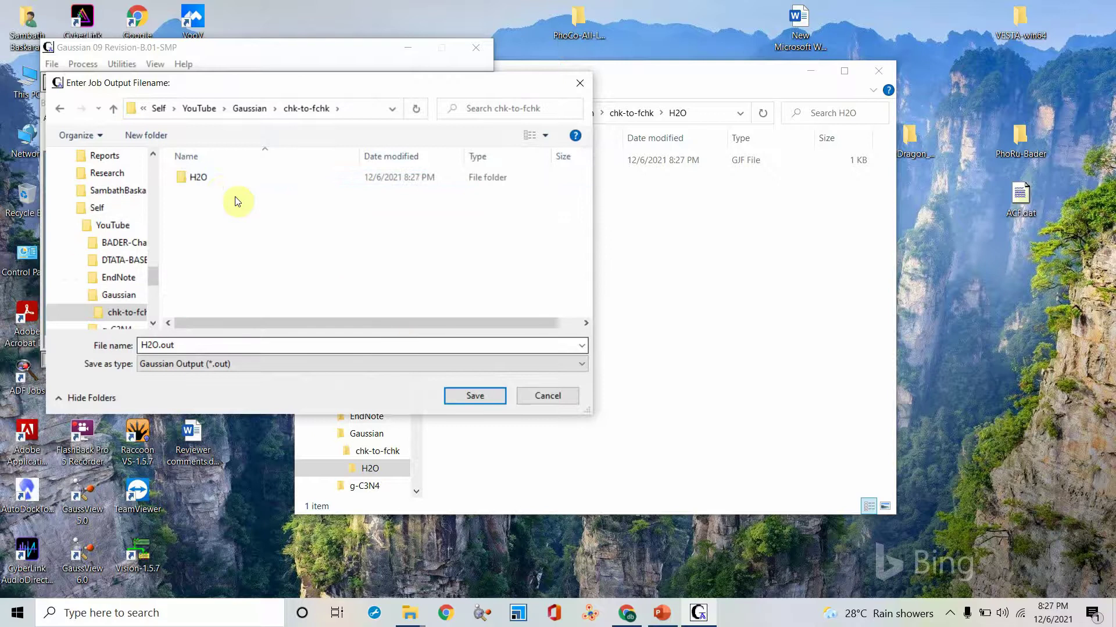
{"action": "left_click", "coordinate": [205, 179]}
{"action": "double_click", "coordinate": [205, 179]}
{"action": "left_click", "coordinate": [465, 391]}
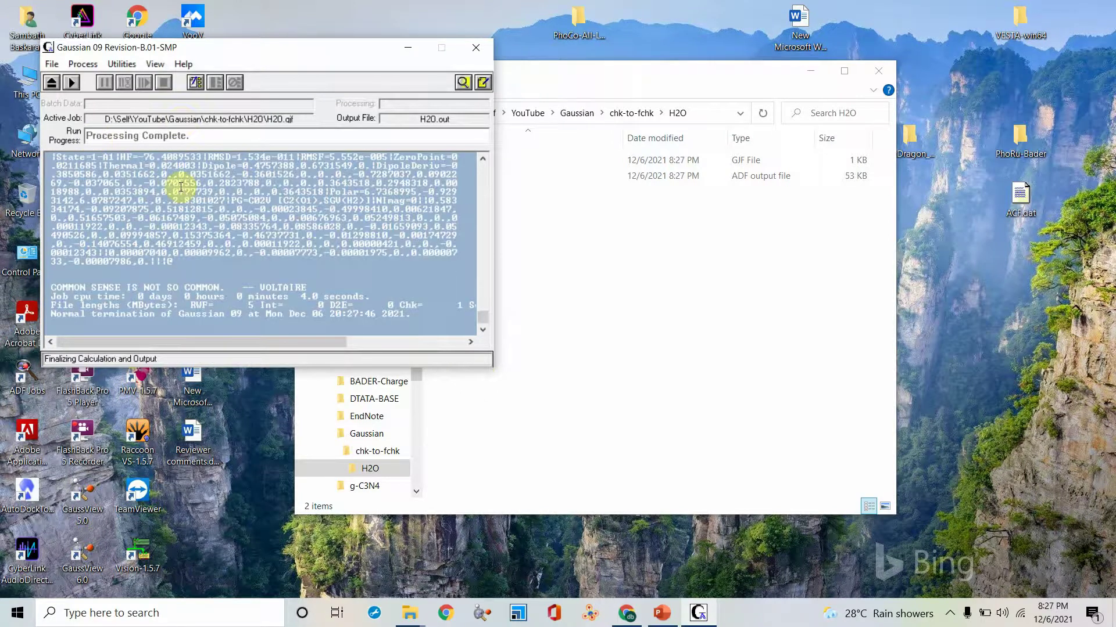
- Select the new H2O.out in the H2O folder and bring up its context menu
{"action": "left_click", "coordinate": [646, 284]}
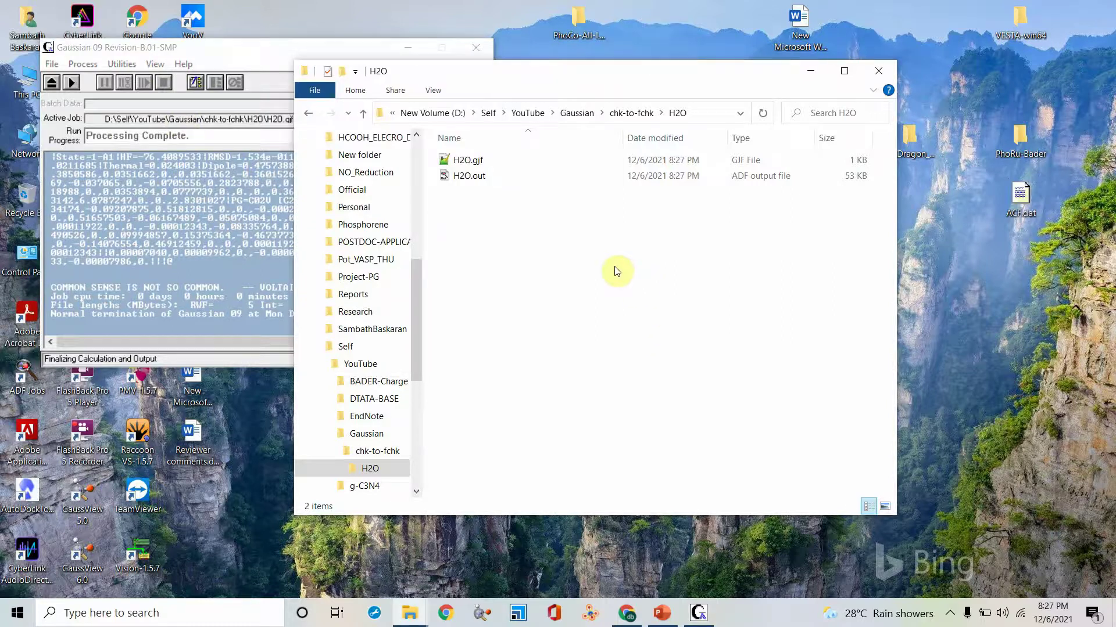
{"action": "left_click", "coordinate": [472, 179]}
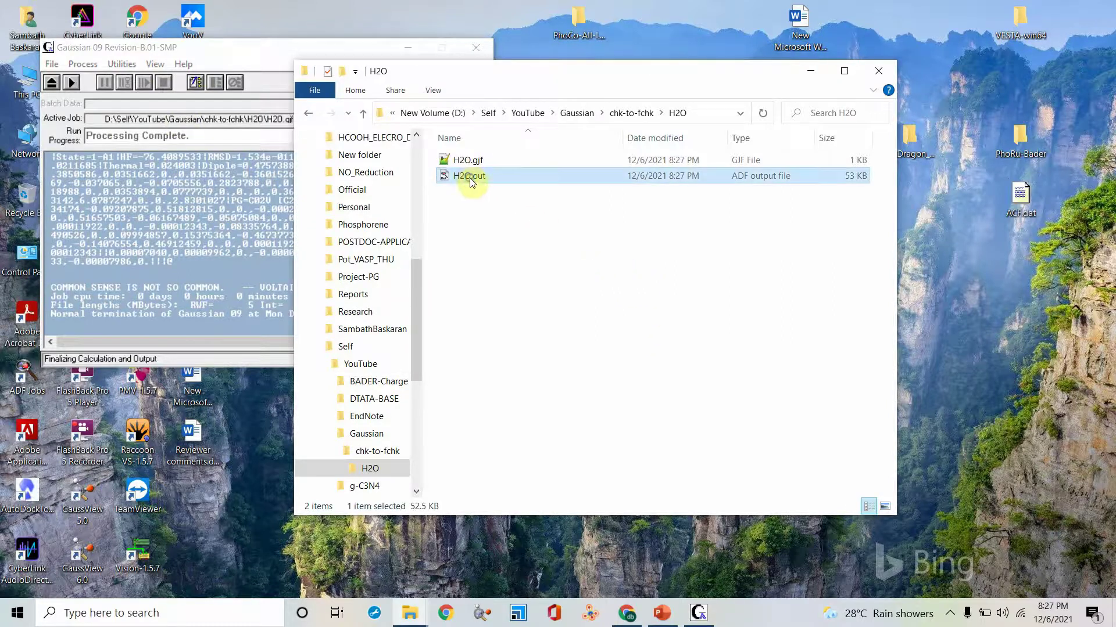
{"action": "right_click", "coordinate": [469, 177]}
- Open H2O.out in Notepad++, highlight the 'Normal termination' line, then close it
{"action": "left_click", "coordinate": [505, 220]}
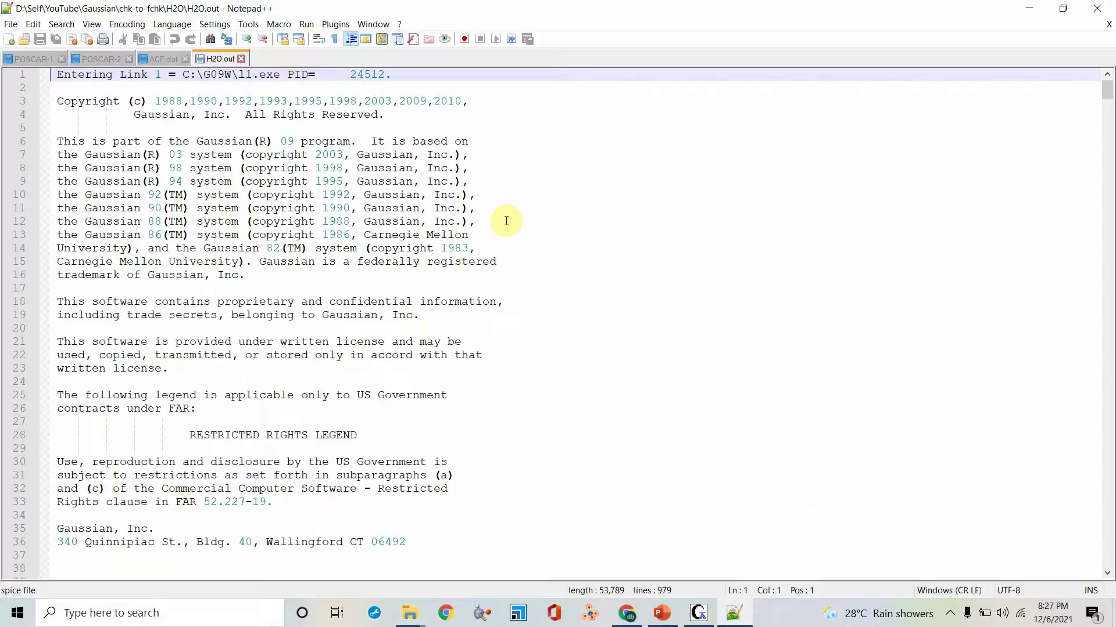
{"action": "scroll", "coordinate": [558, 240], "scroll_direction": "down", "scroll_amount": 19}
{"action": "scroll", "coordinate": [862, 227], "scroll_direction": "down", "scroll_amount": 10}
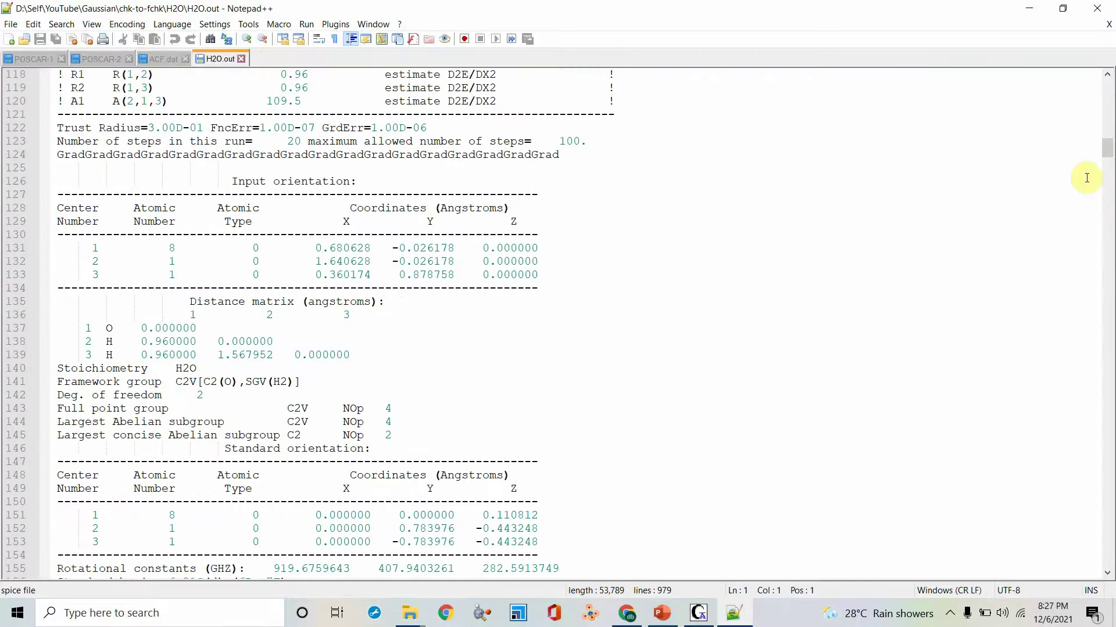
{"action": "left_click_drag", "start_coordinate": [1106, 148], "coordinate": [1106, 564]}
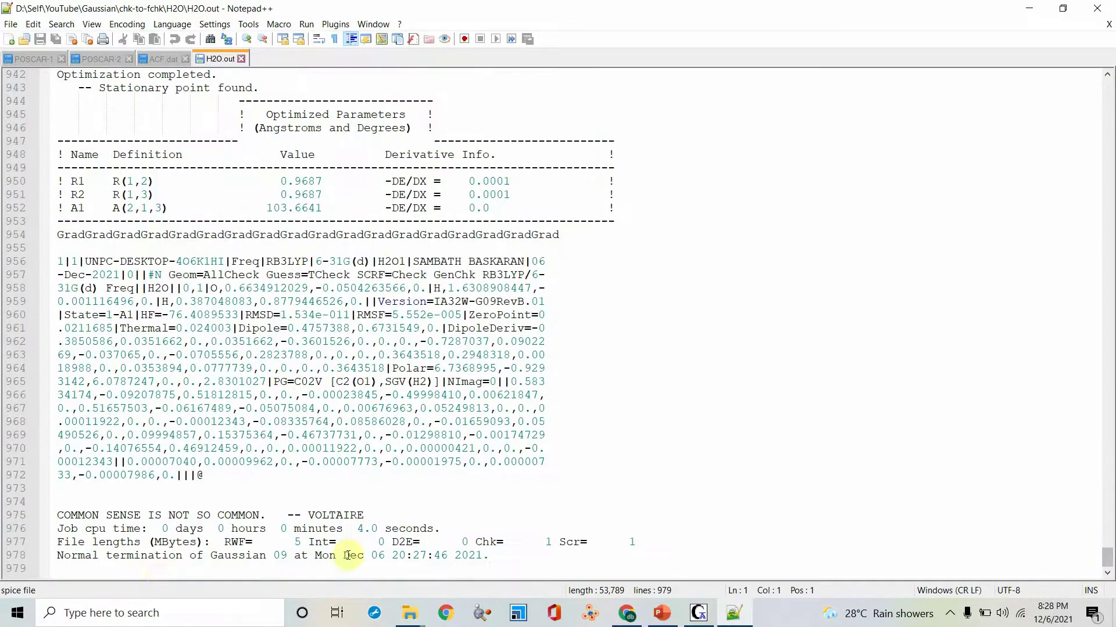
{"action": "scroll", "coordinate": [154, 384], "scroll_direction": "up", "scroll_amount": 7}
{"action": "scroll", "coordinate": [154, 383], "scroll_direction": "down", "scroll_amount": 7}
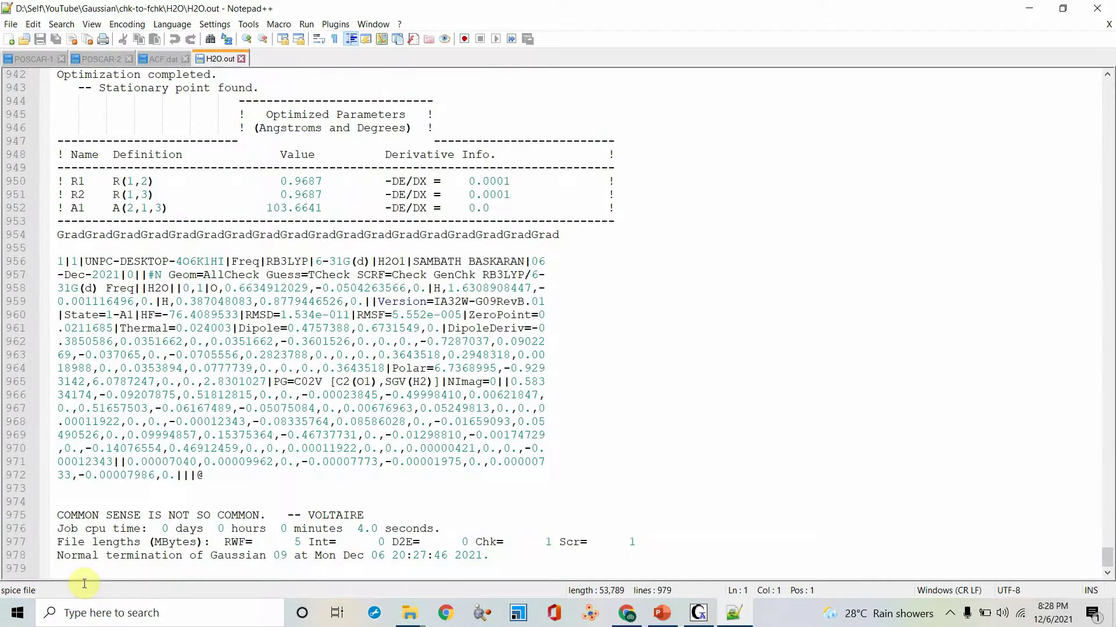
{"action": "left_click_drag", "start_coordinate": [54, 552], "coordinate": [293, 557]}
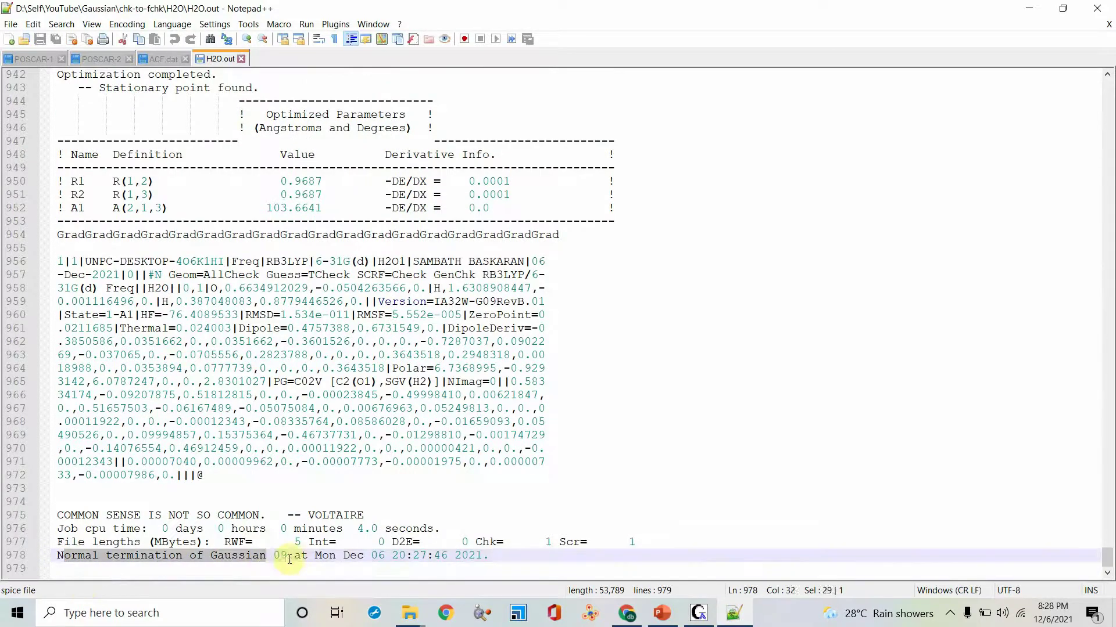
{"action": "left_click", "coordinate": [1095, 11]}
- Refresh the H2O folder, then navigate to C:\G09W\Scratch showing H2O.chk
{"action": "right_click", "coordinate": [578, 252]}
{"action": "left_click", "coordinate": [615, 309]}
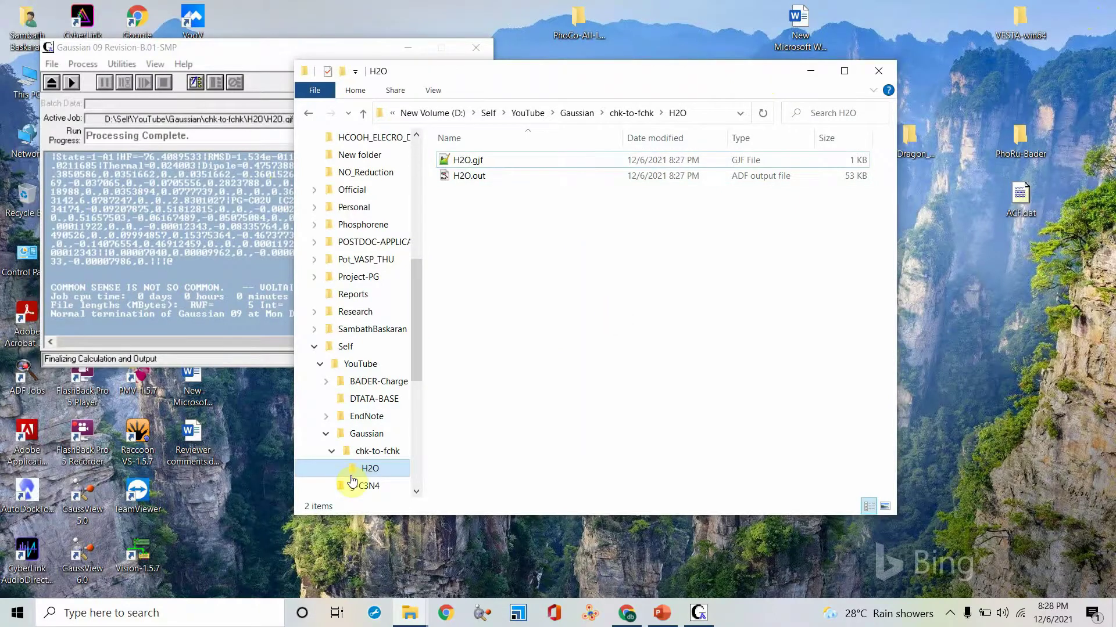
{"action": "scroll", "coordinate": [384, 315], "scroll_direction": "up", "scroll_amount": 2}
{"action": "scroll", "coordinate": [382, 313], "scroll_direction": "up", "scroll_amount": 5}
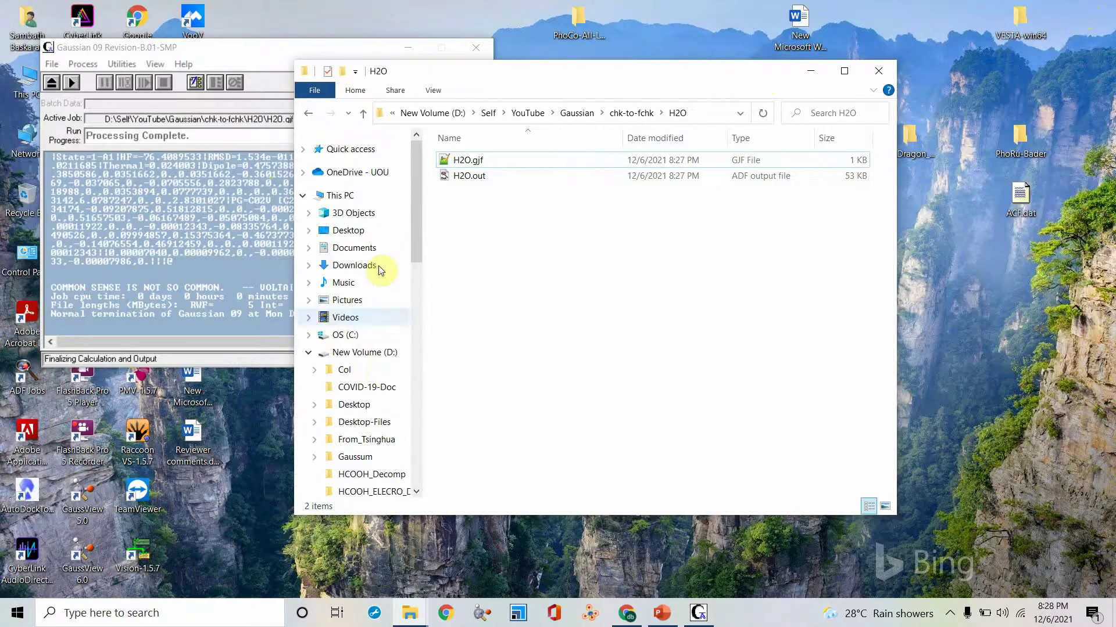
{"action": "left_click", "coordinate": [349, 336]}
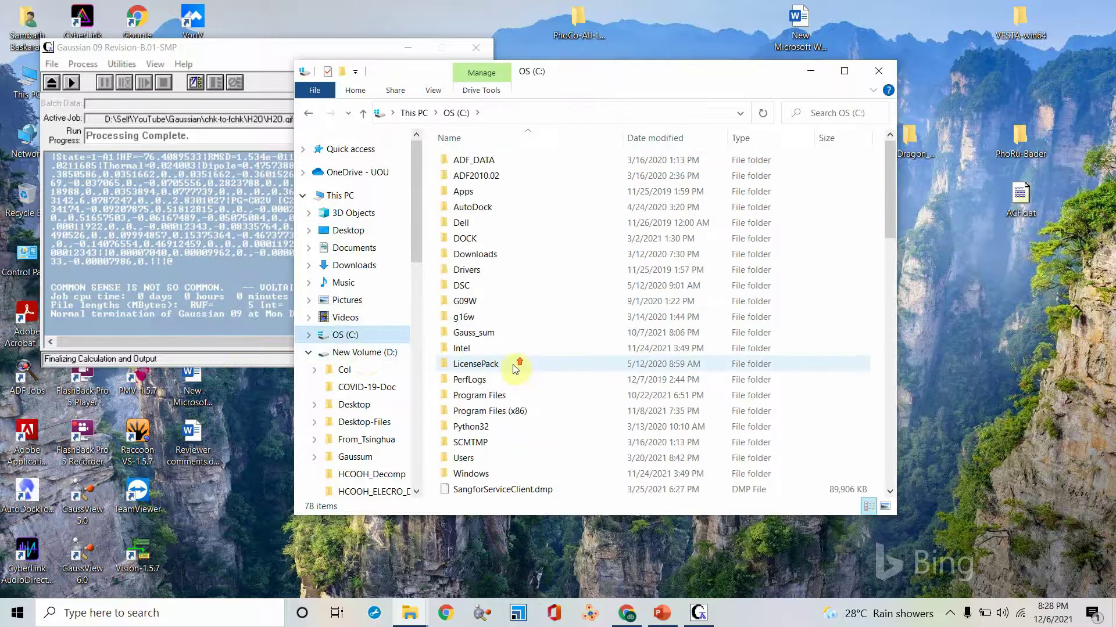
{"action": "double_click", "coordinate": [471, 301]}
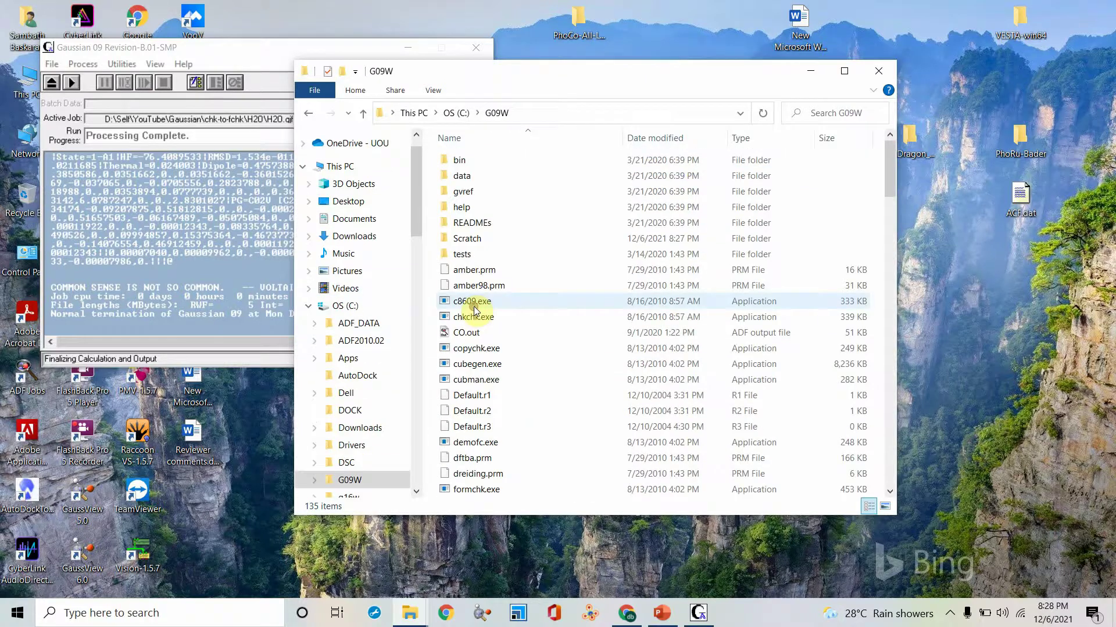
{"action": "double_click", "coordinate": [492, 239]}
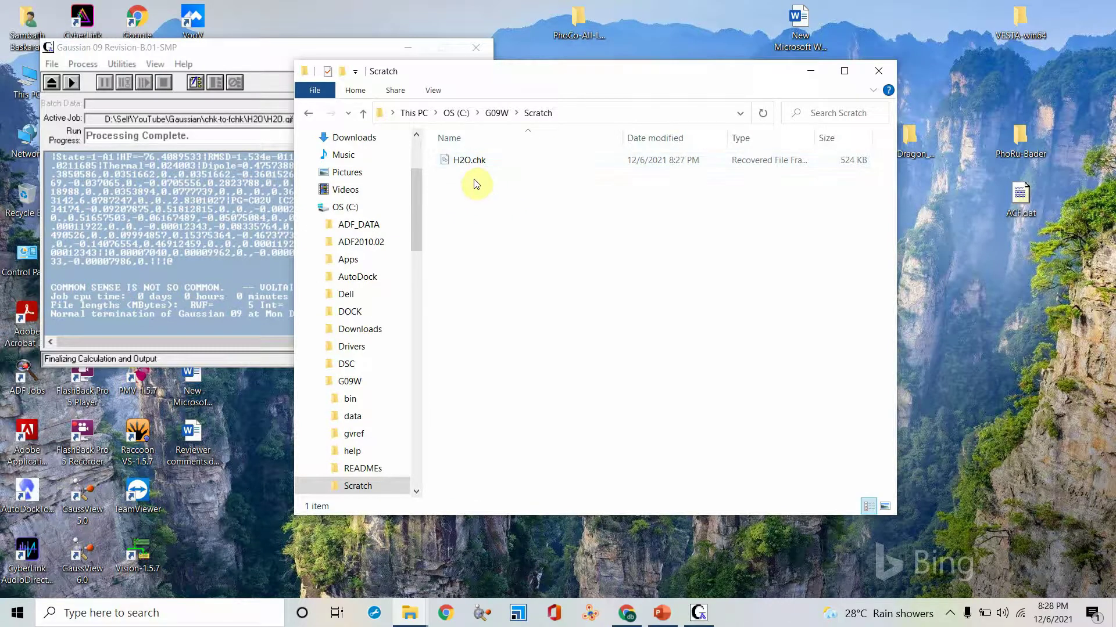
{"action": "left_click", "coordinate": [199, 206]}
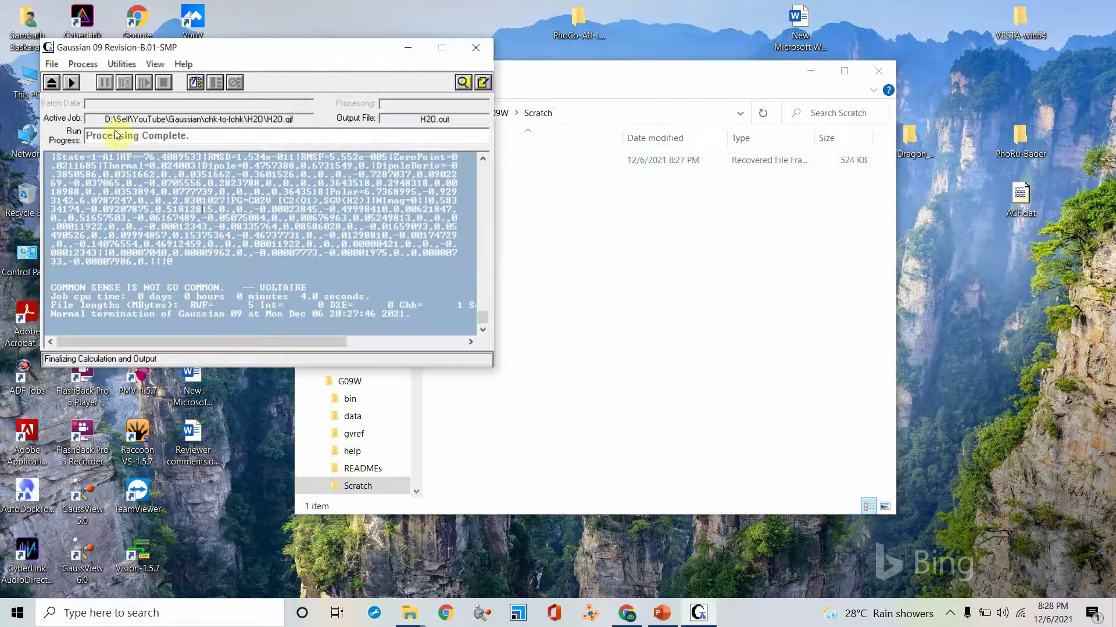
- Arrange the Gaussian 09 and Scratch folder windows side by side
{"action": "left_click_drag", "start_coordinate": [145, 50], "coordinate": [673, 82]}
{"action": "mouse_move", "coordinate": [496, 82]}
{"action": "left_mouse_down"}
{"action": "mouse_move", "coordinate": [217, 63]}
{"action": "mouse_move", "coordinate": [250, 70]}
{"action": "left_mouse_up"}
{"action": "left_click_drag", "start_coordinate": [801, 79], "coordinate": [749, 79]}
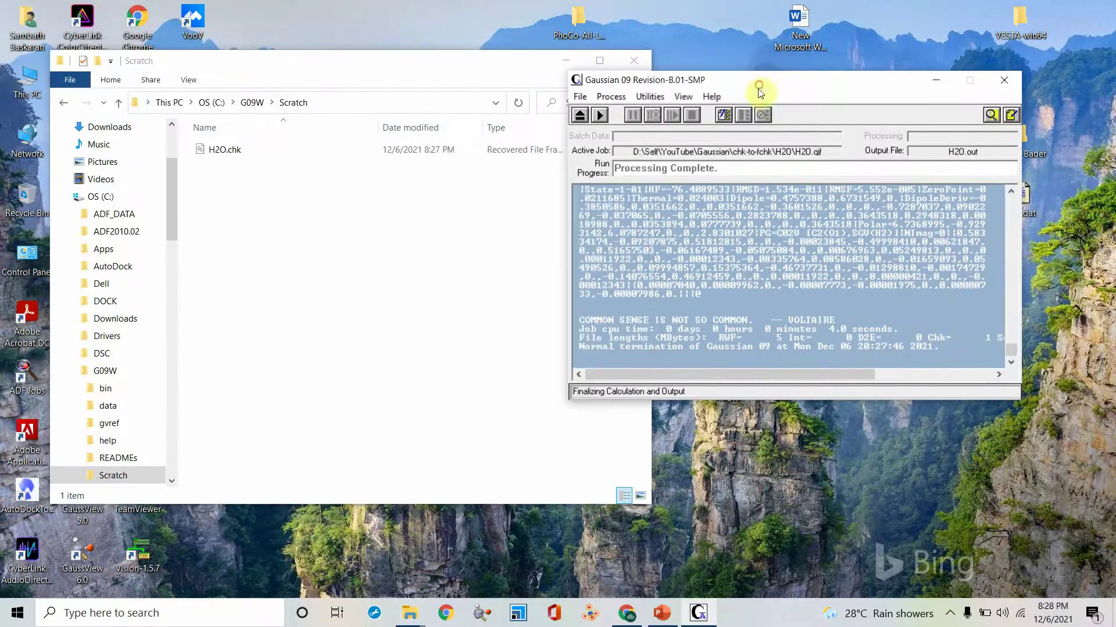
- Run FormChk on C:\G09W\Scratch\H2O.chk to produce the formatted file
{"action": "left_click", "coordinate": [645, 97]}
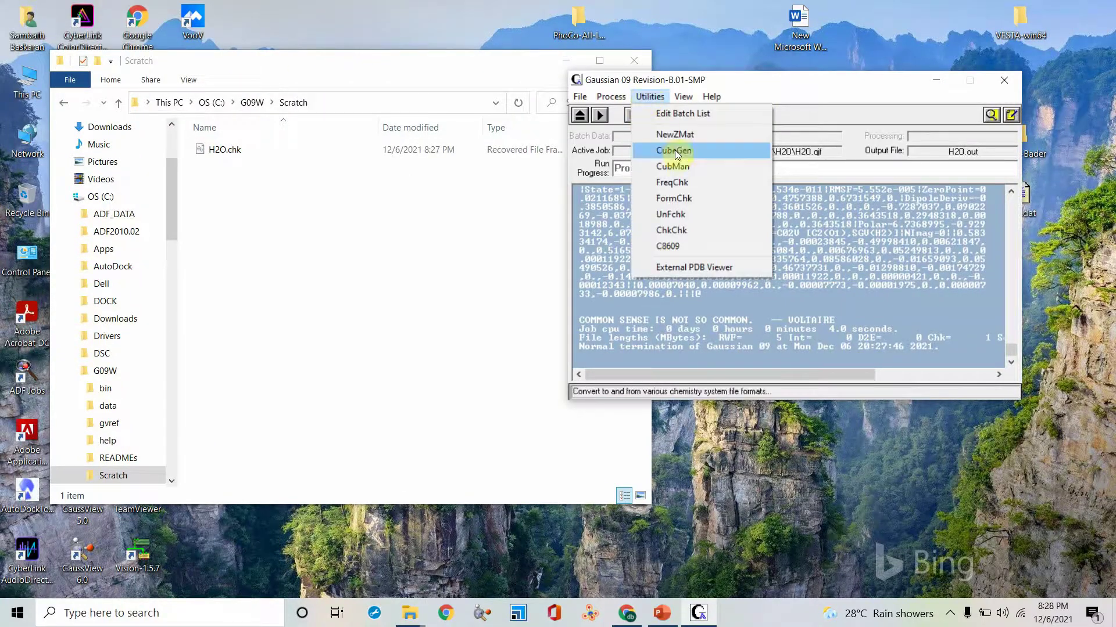
{"action": "left_click", "coordinate": [679, 198]}
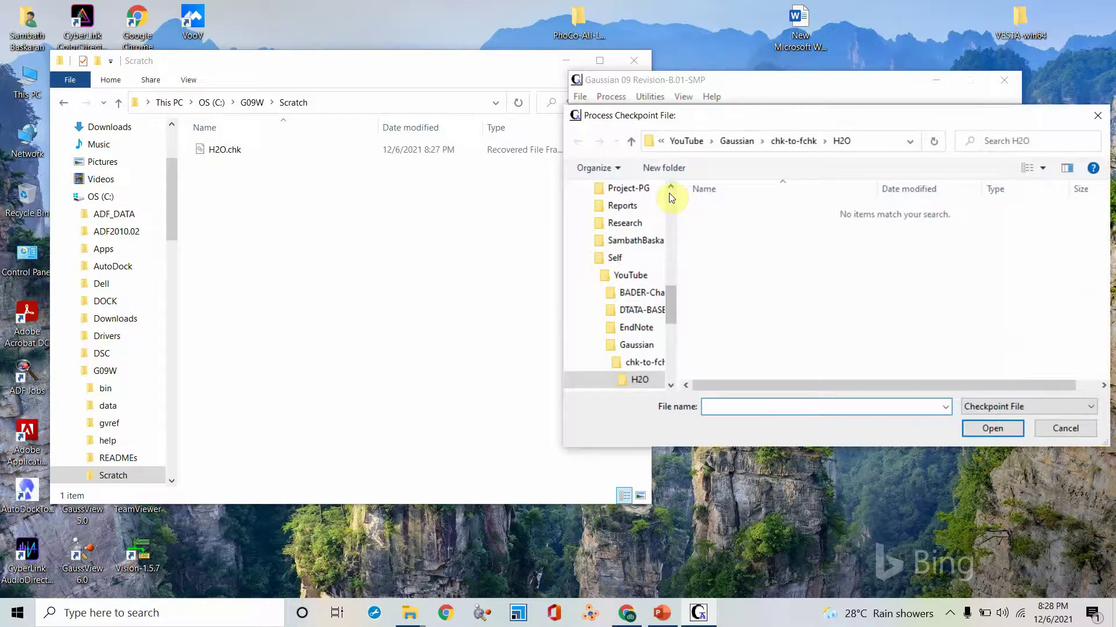
{"action": "mouse_move", "coordinate": [672, 292]}
{"action": "left_mouse_down"}
{"action": "mouse_move", "coordinate": [669, 335]}
{"action": "mouse_move", "coordinate": [680, 222]}
{"action": "left_mouse_up"}
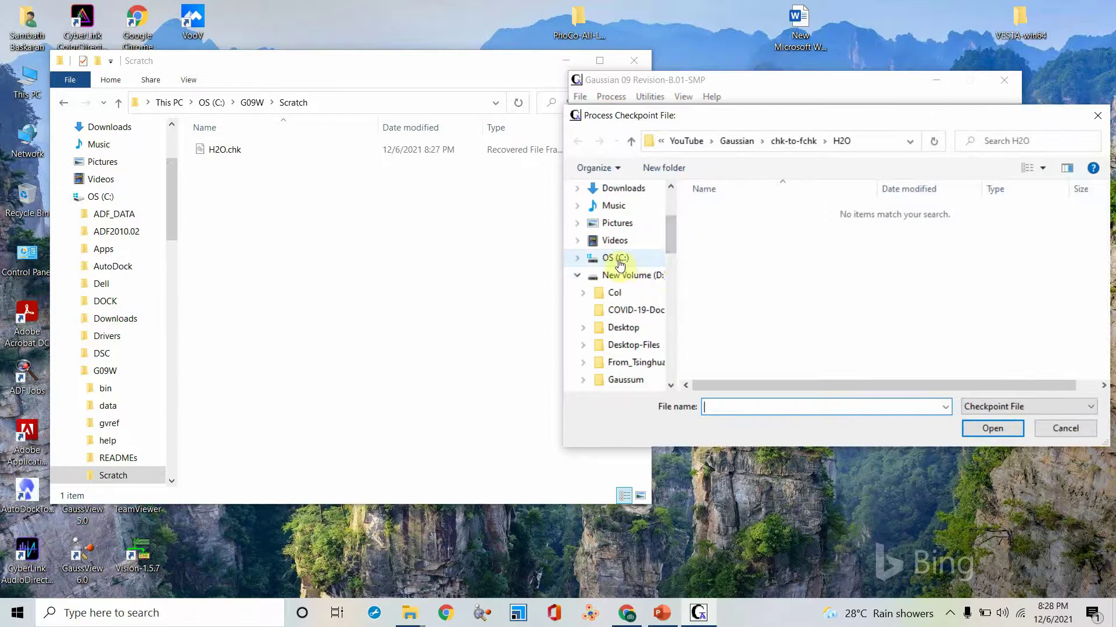
{"action": "left_click", "coordinate": [619, 260]}
{"action": "scroll", "coordinate": [759, 268], "scroll_direction": "down", "scroll_amount": 2}
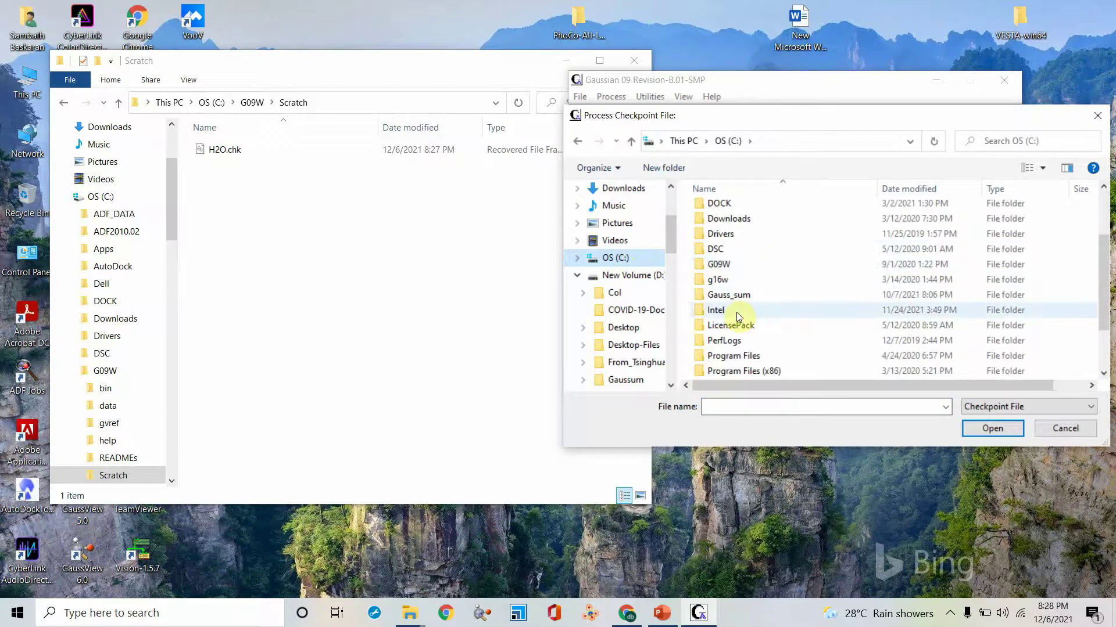
{"action": "left_click", "coordinate": [720, 266]}
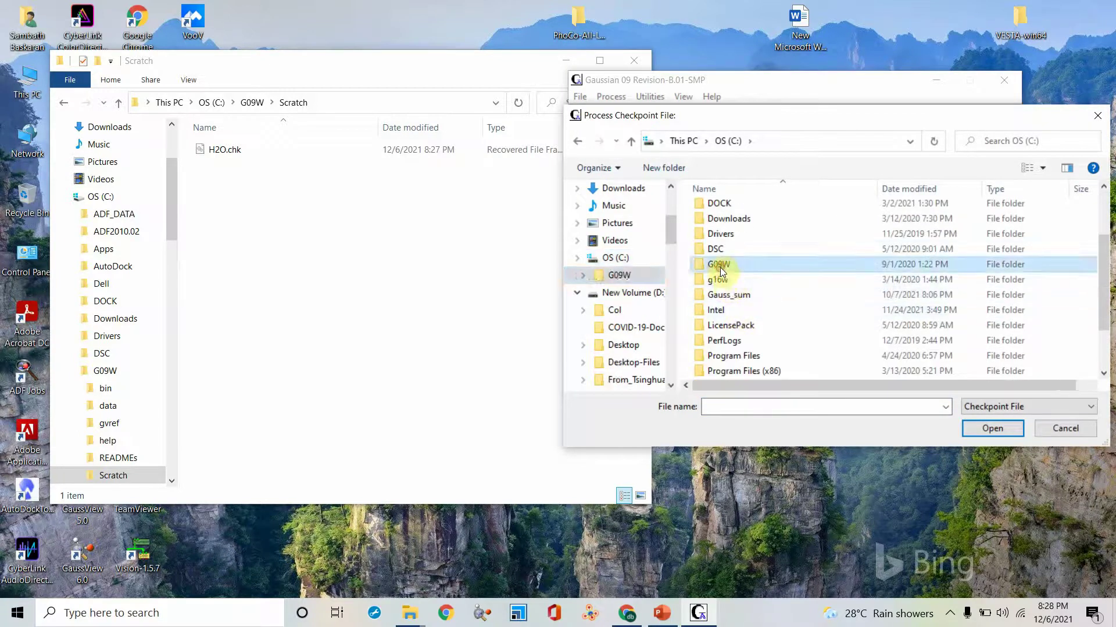
{"action": "double_click", "coordinate": [720, 267]}
{"action": "double_click", "coordinate": [721, 286]}
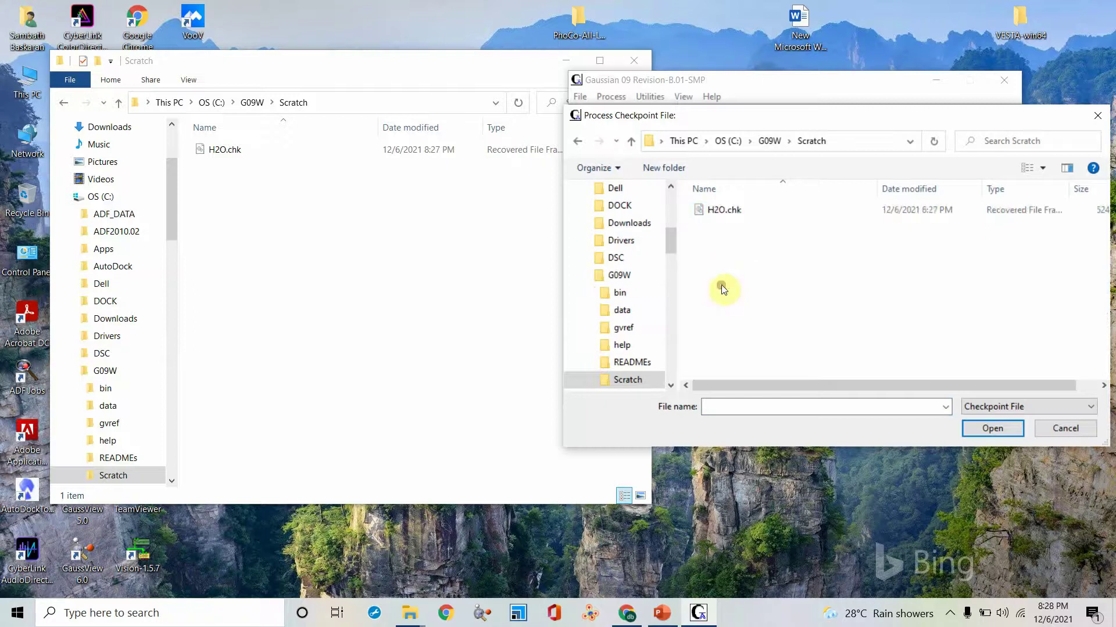
{"action": "left_click", "coordinate": [723, 210]}
{"action": "left_click", "coordinate": [1004, 428]}
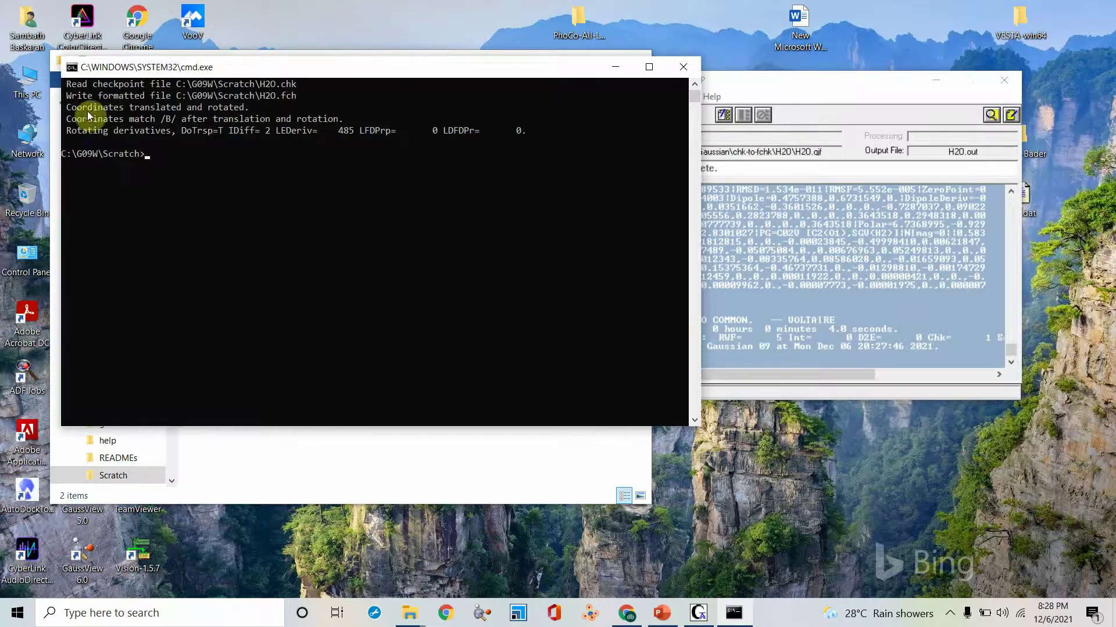
- Highlight FormChk's console conversion messages, including the Rotating derivatives line
{"action": "left_click_drag", "start_coordinate": [73, 89], "coordinate": [274, 95]}
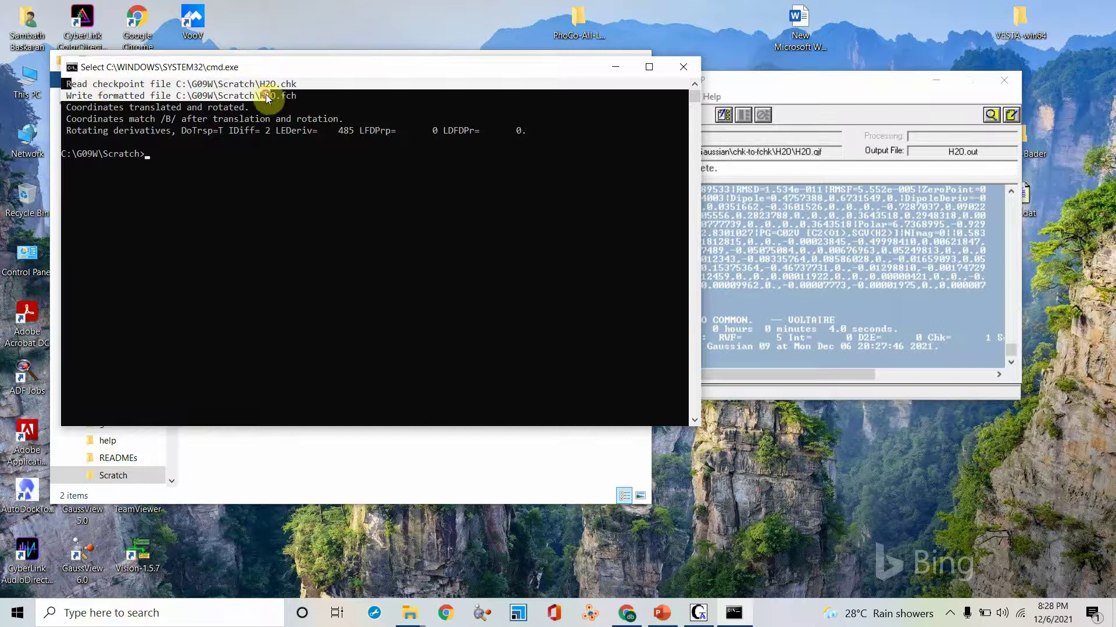
{"action": "left_click", "coordinate": [86, 105]}
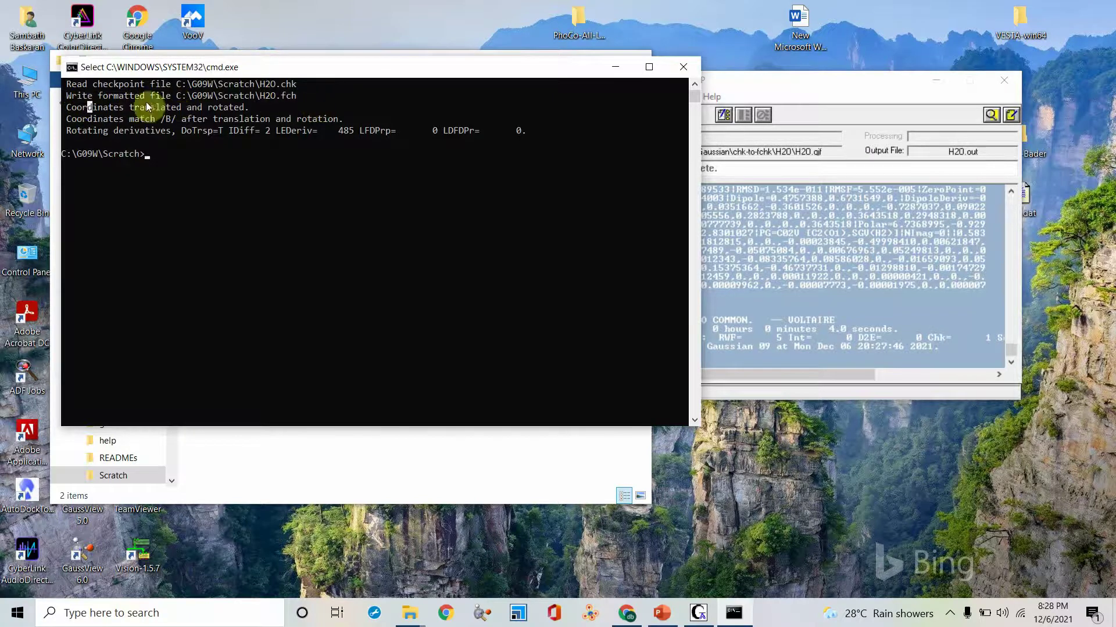
{"action": "left_click", "coordinate": [168, 131]}
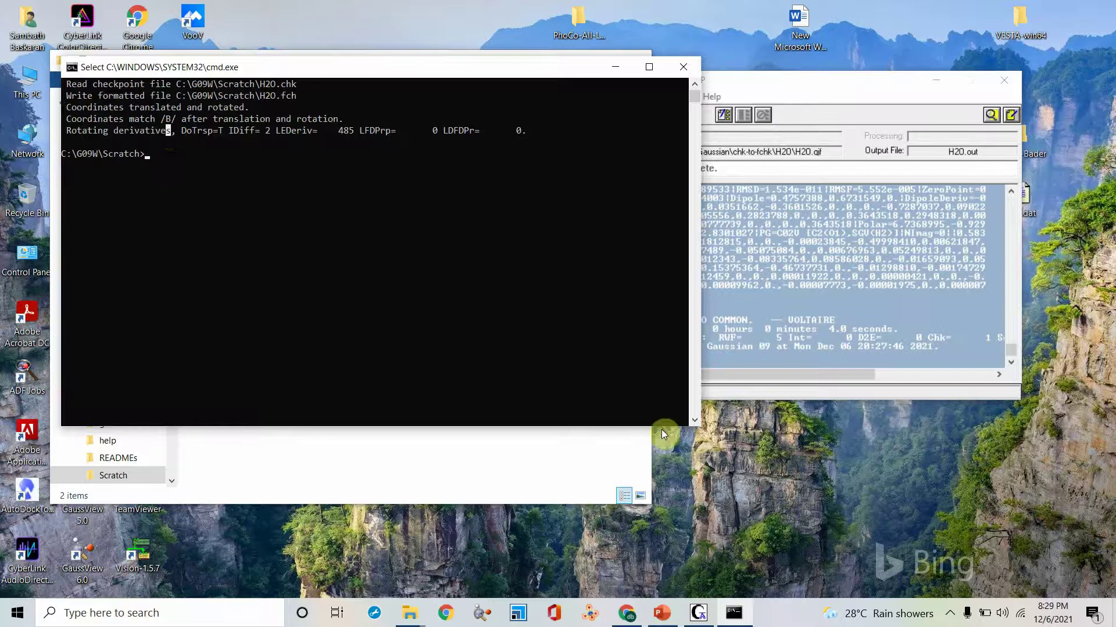
- Refresh the Scratch folder so H2O.fch appears beside H2O.chk
{"action": "left_click", "coordinate": [575, 472]}
{"action": "right_click", "coordinate": [294, 233]}
{"action": "left_click", "coordinate": [337, 291]}
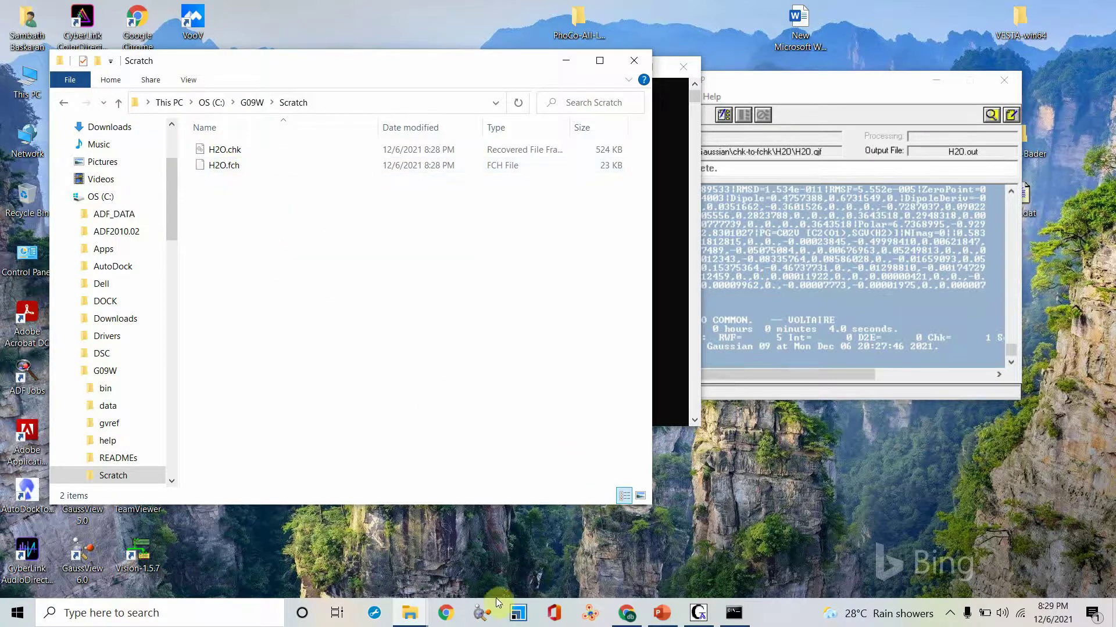
- Launch GaussView 6, dismissing the startup tips and empty molecule window
{"action": "left_click", "coordinate": [489, 615]}
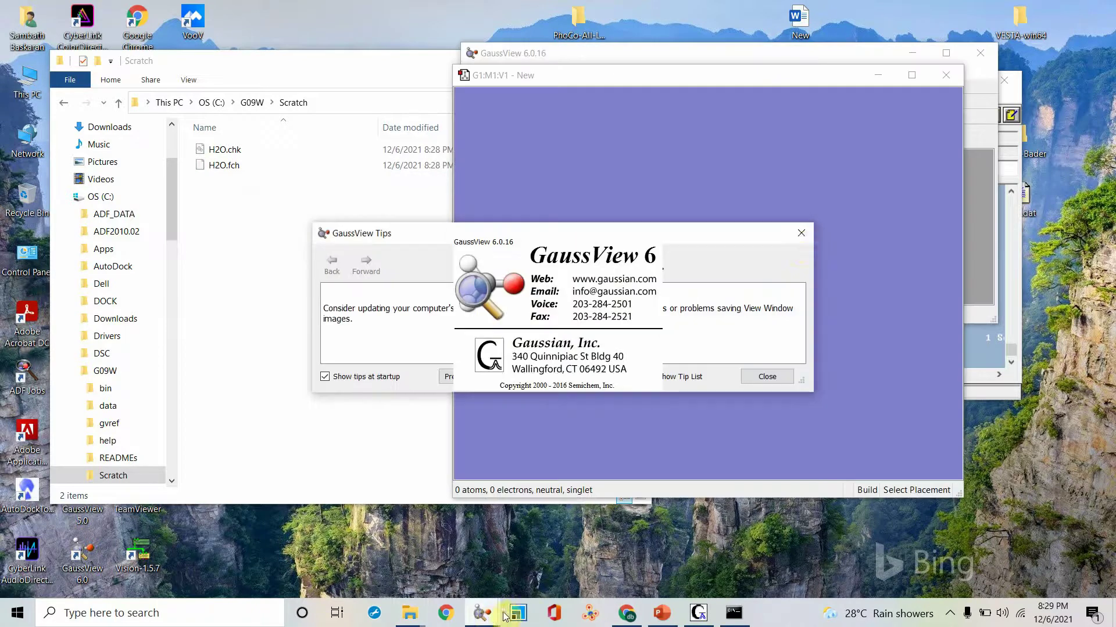
{"action": "left_click", "coordinate": [804, 232]}
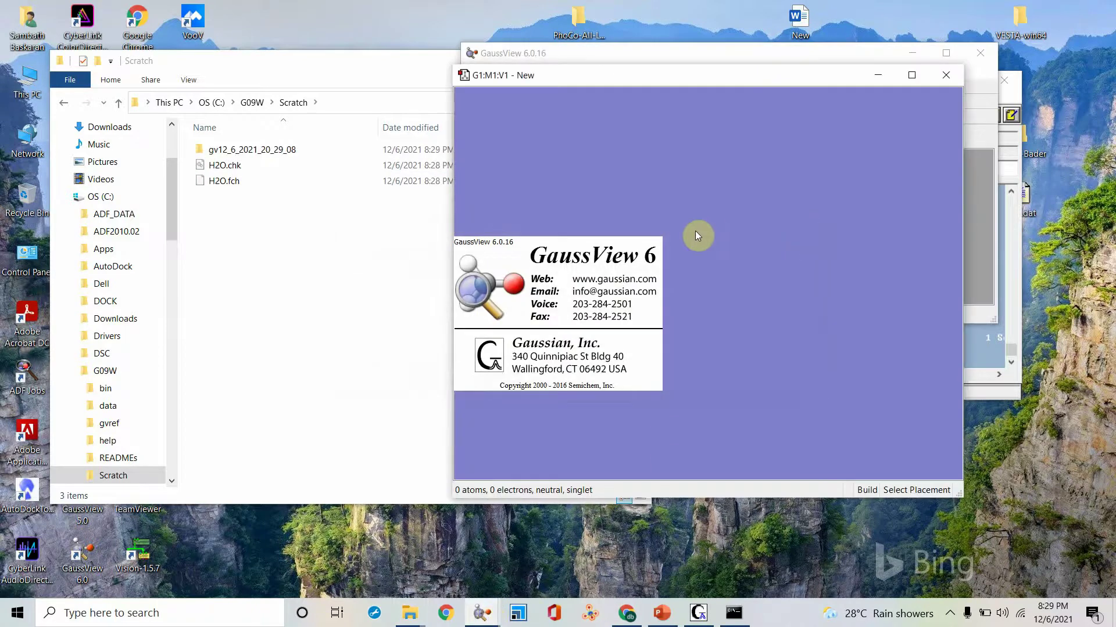
{"action": "left_click", "coordinate": [942, 79]}
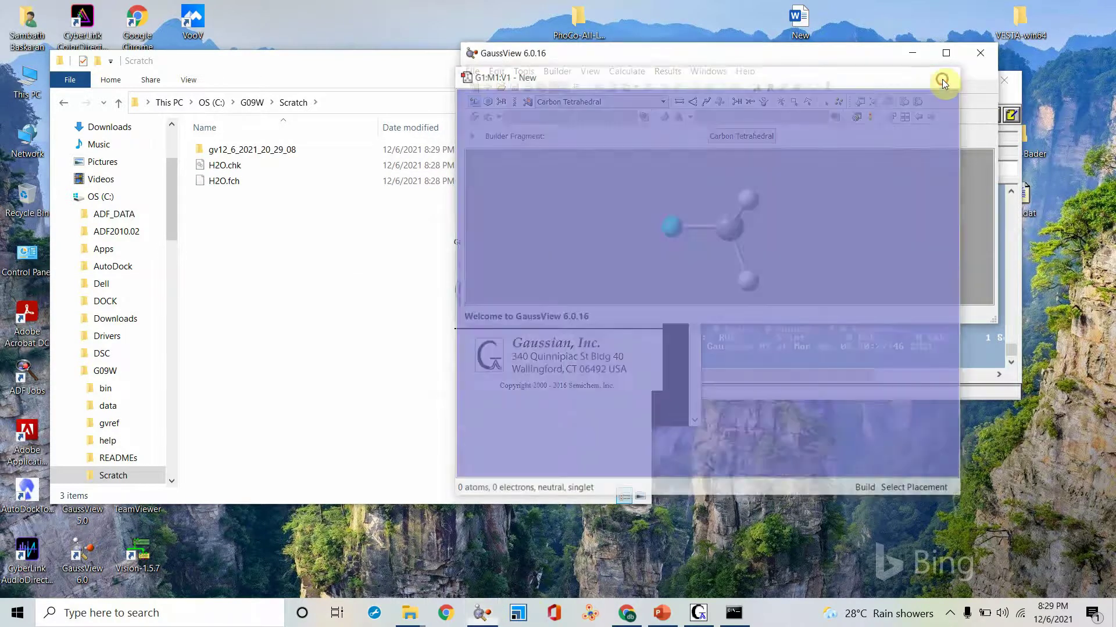
- Select H2O.fch from the Scratch folder in GaussView's Open dialog
{"action": "left_click", "coordinate": [473, 72]}
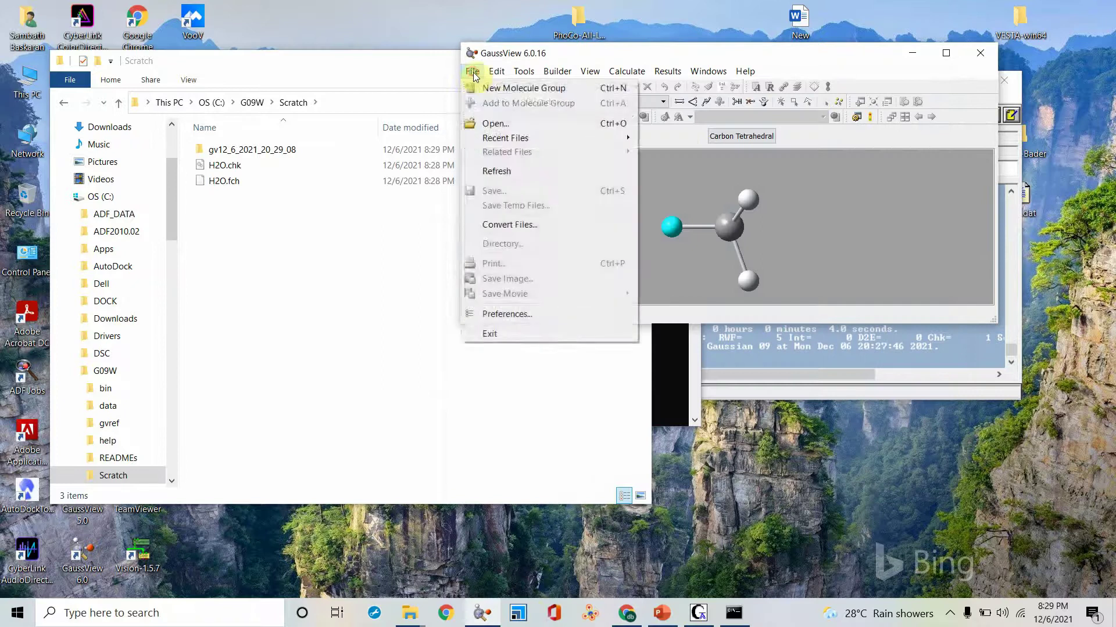
{"action": "left_click", "coordinate": [500, 123]}
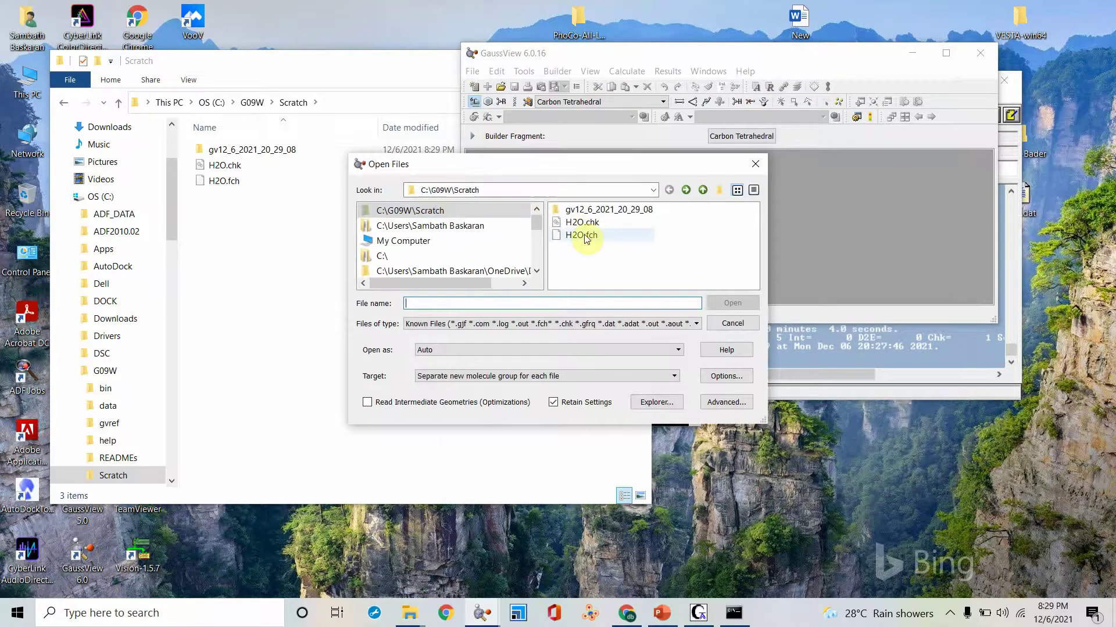
{"action": "left_click", "coordinate": [585, 238]}
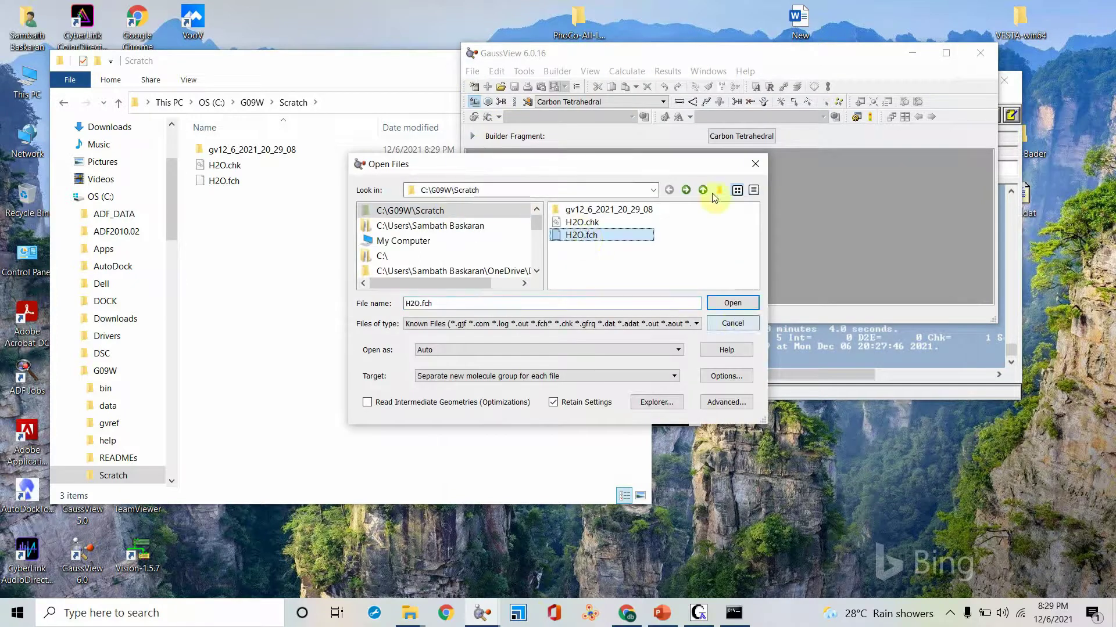
- Load H2O.fch and rotate the water molecule to reveal its bent H–O–H shape
{"action": "left_click", "coordinate": [730, 303]}
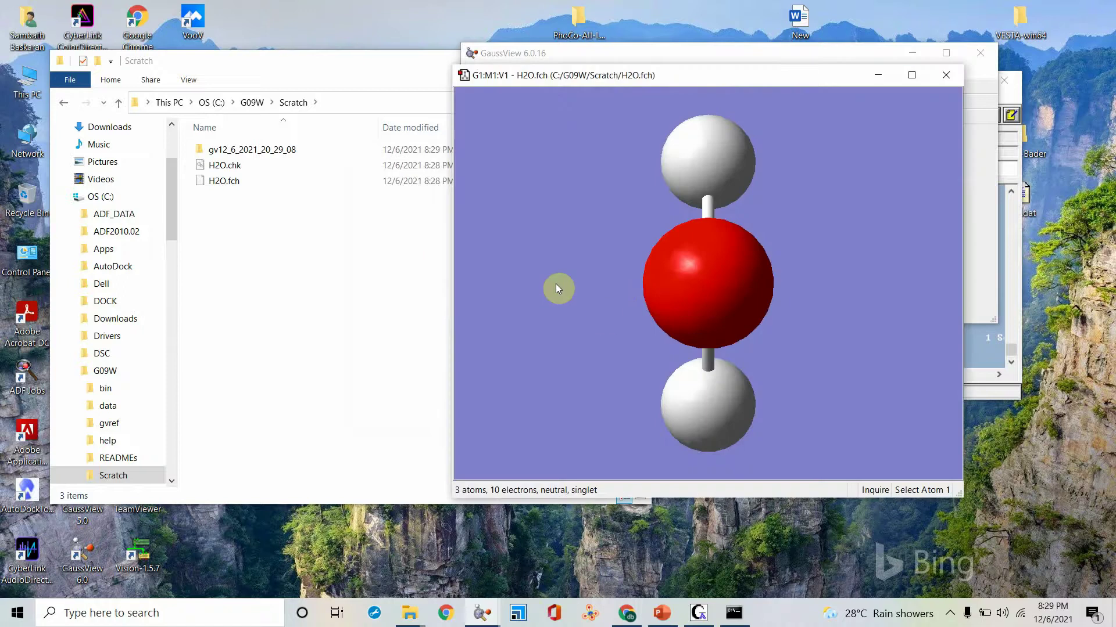
{"action": "left_click_drag", "start_coordinate": [555, 283], "coordinate": [701, 277]}
{"action": "mouse_move", "coordinate": [744, 235]}
{"action": "left_mouse_down"}
{"action": "mouse_move", "coordinate": [665, 232]}
{"action": "mouse_move", "coordinate": [758, 219]}
{"action": "mouse_move", "coordinate": [770, 247]}
{"action": "left_mouse_up"}
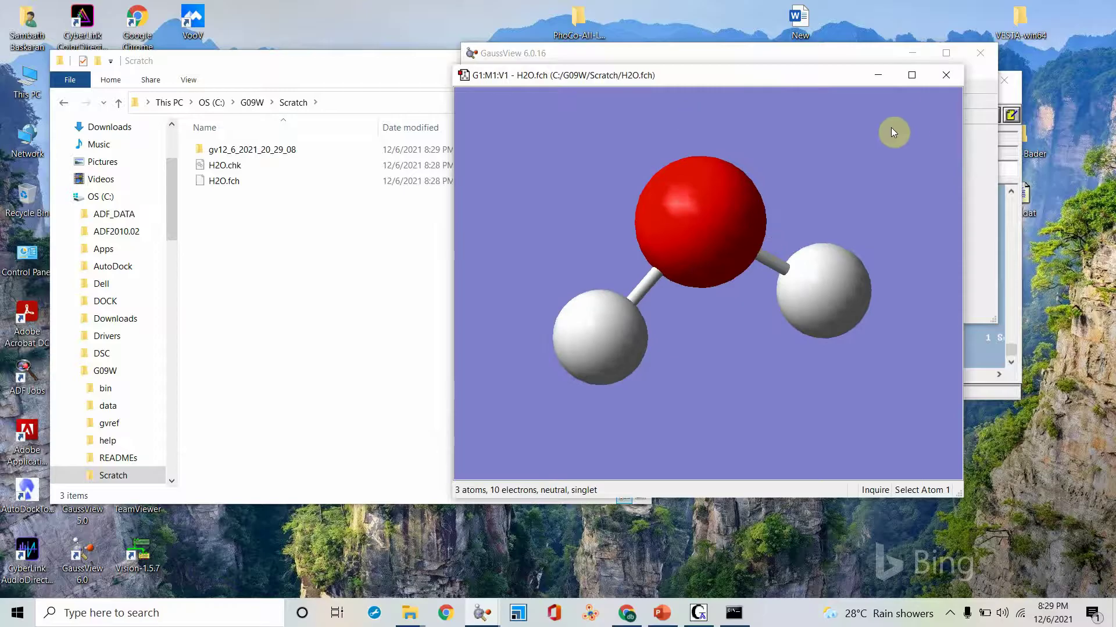